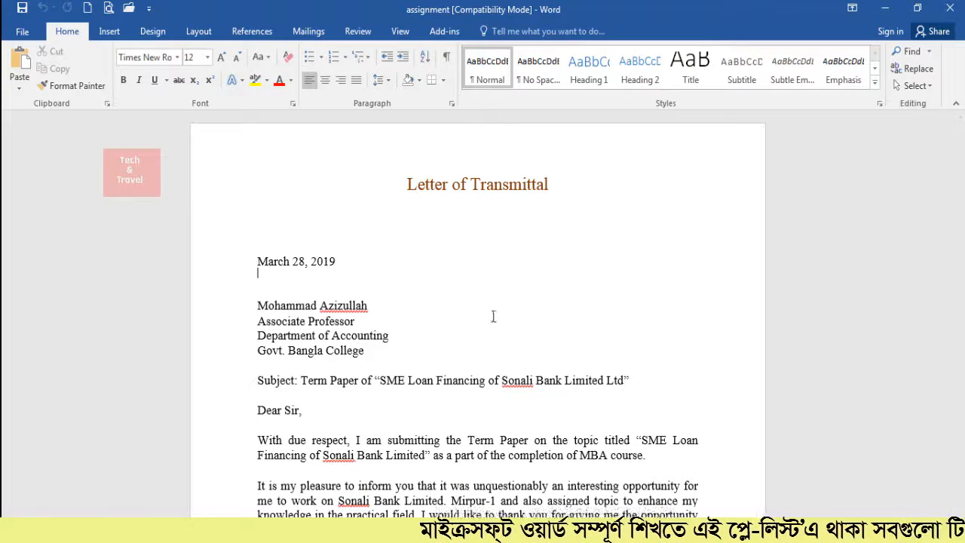
Examine the sample report cover image saved on the desktop, close it and return to the assignment document.
{"action": "left_click", "coordinate": [110, 32]}
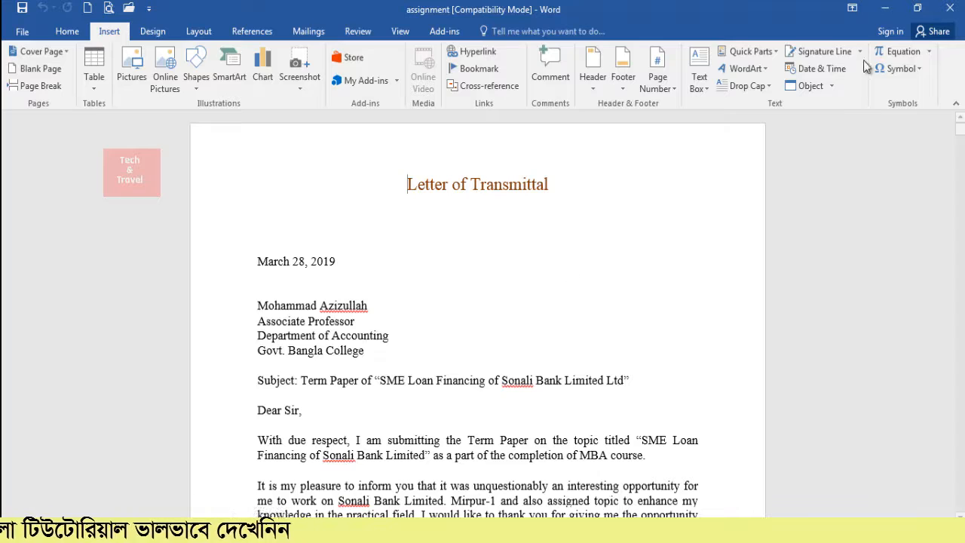
{"action": "left_click", "coordinate": [888, 10]}
{"action": "double_click", "coordinate": [78, 184]}
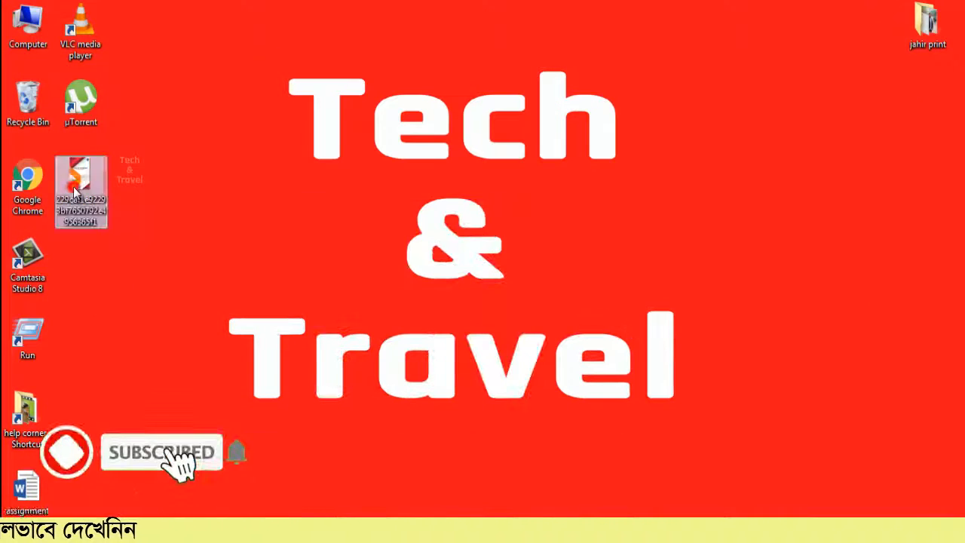
{"action": "scroll", "coordinate": [531, 320], "scroll_direction": "up", "scroll_amount": 2}
{"action": "scroll", "coordinate": [531, 320], "scroll_direction": "down", "scroll_amount": 1}
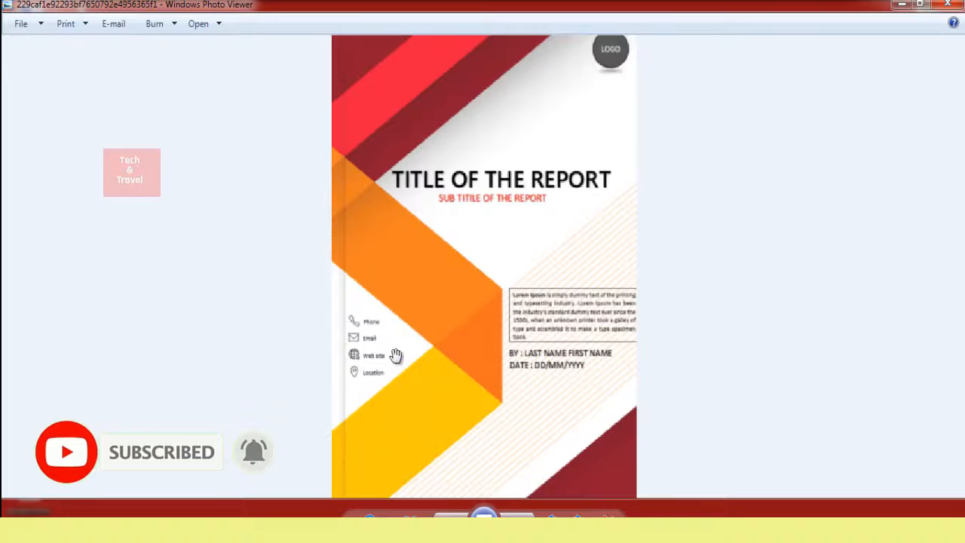
{"action": "left_click", "coordinate": [947, 6]}
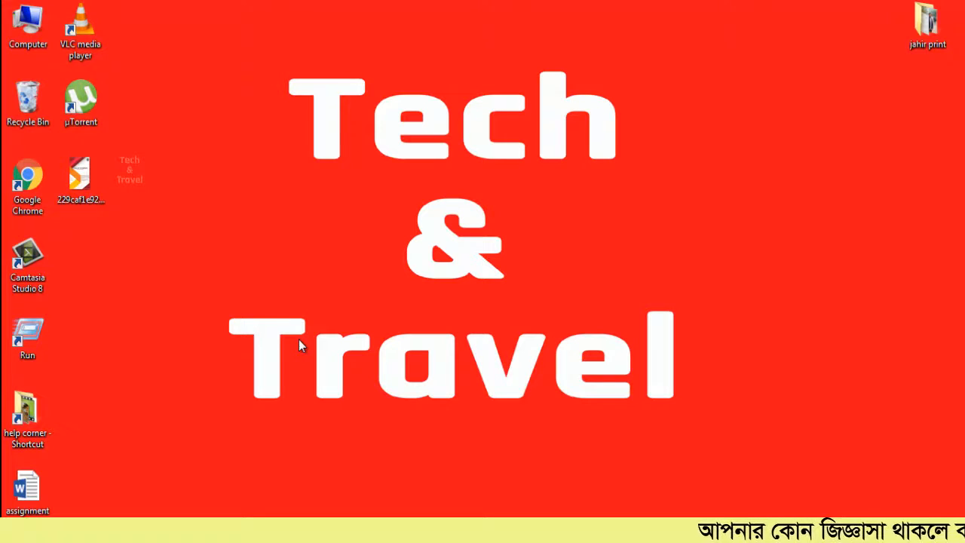
{"action": "left_click", "coordinate": [279, 531]}
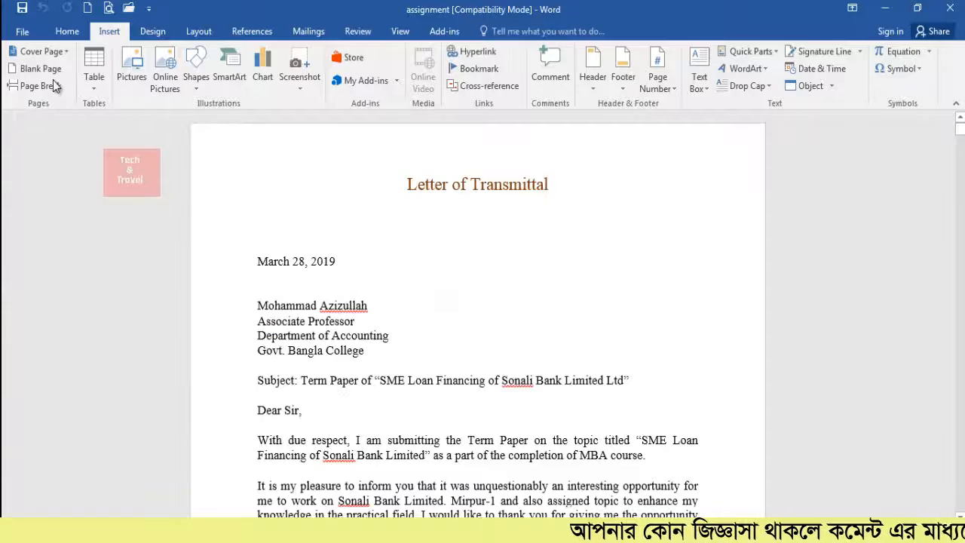
Insert the built-in Facet cover page at the start of the assignment document.
{"action": "left_click", "coordinate": [67, 53]}
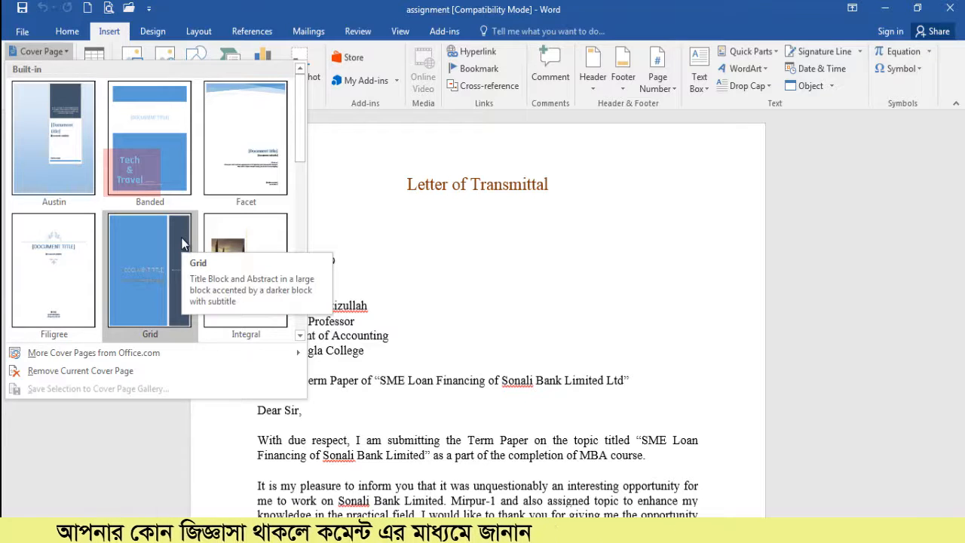
{"action": "mouse_move", "coordinate": [66, 356]}
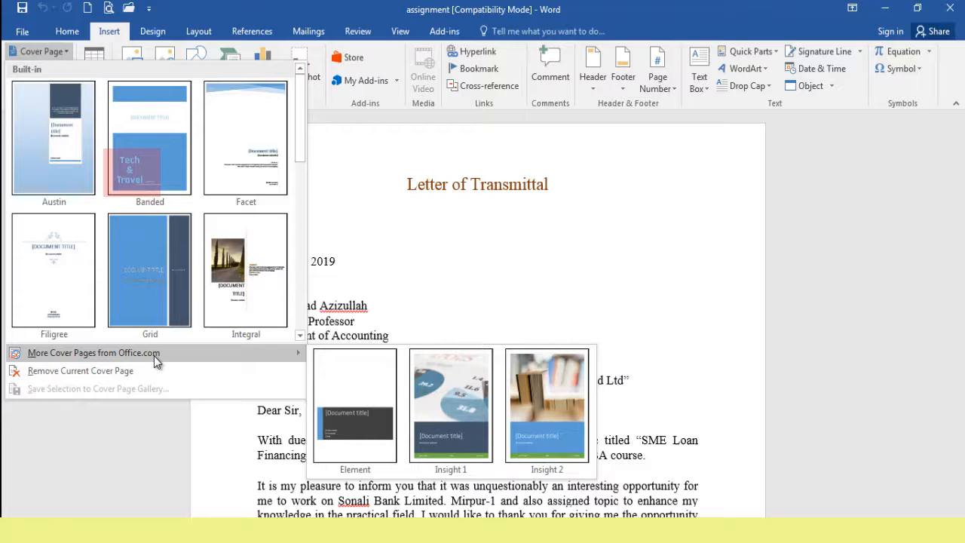
{"action": "left_click", "coordinate": [264, 145]}
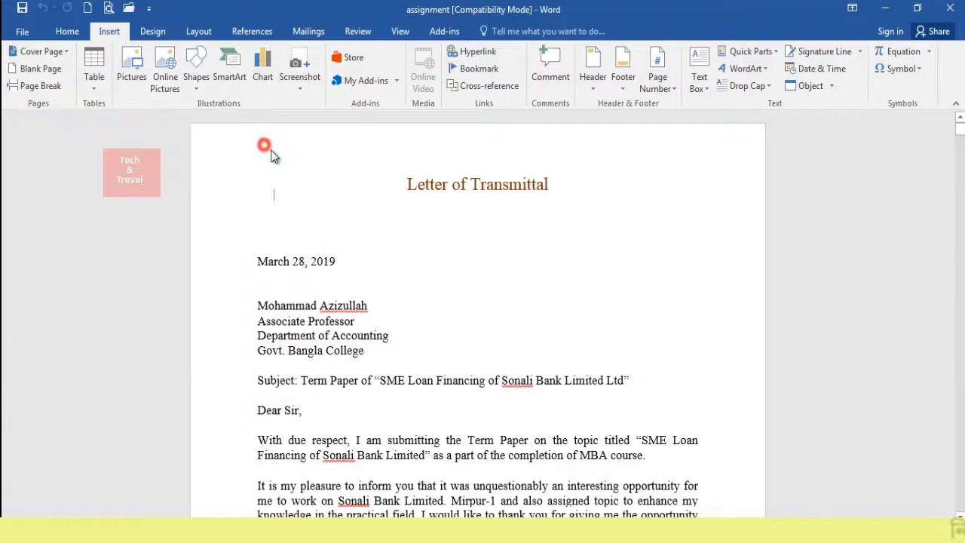
{"action": "scroll", "coordinate": [532, 335], "scroll_direction": "down", "scroll_amount": 6}
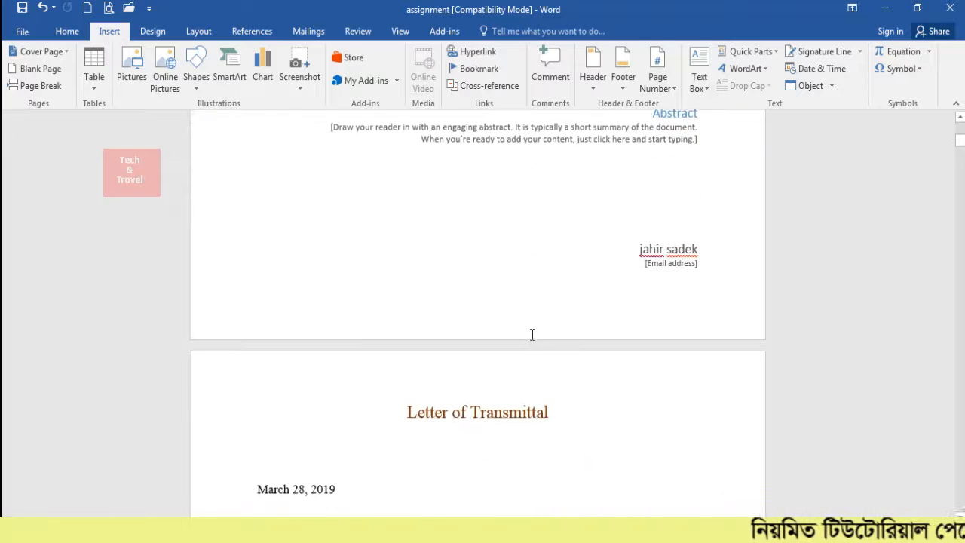
{"action": "scroll", "coordinate": [554, 326], "scroll_direction": "up", "scroll_amount": 4}
Examine the cover page's title, subtitle, abstract and author fields by selecting each one.
{"action": "left_click", "coordinate": [508, 357]}
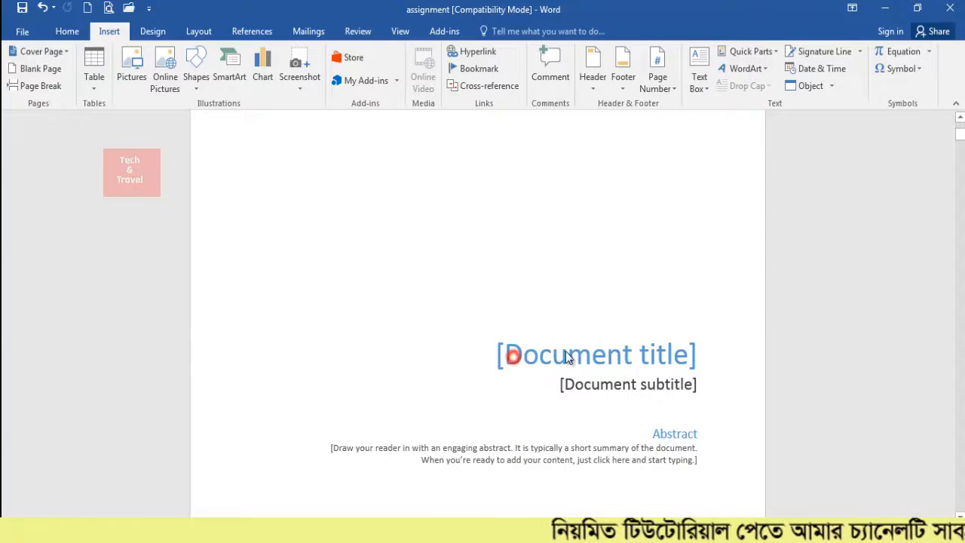
{"action": "left_click", "coordinate": [626, 349]}
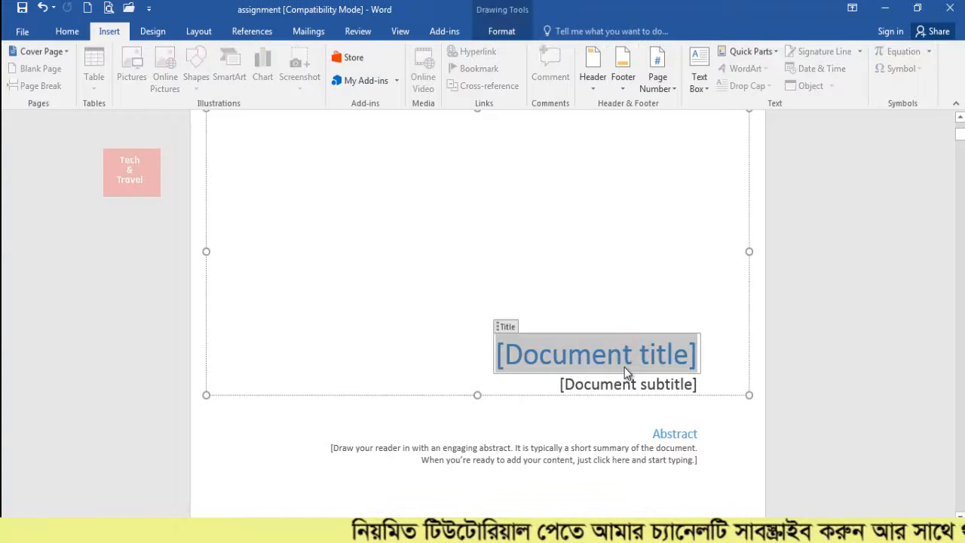
{"action": "left_click", "coordinate": [613, 381]}
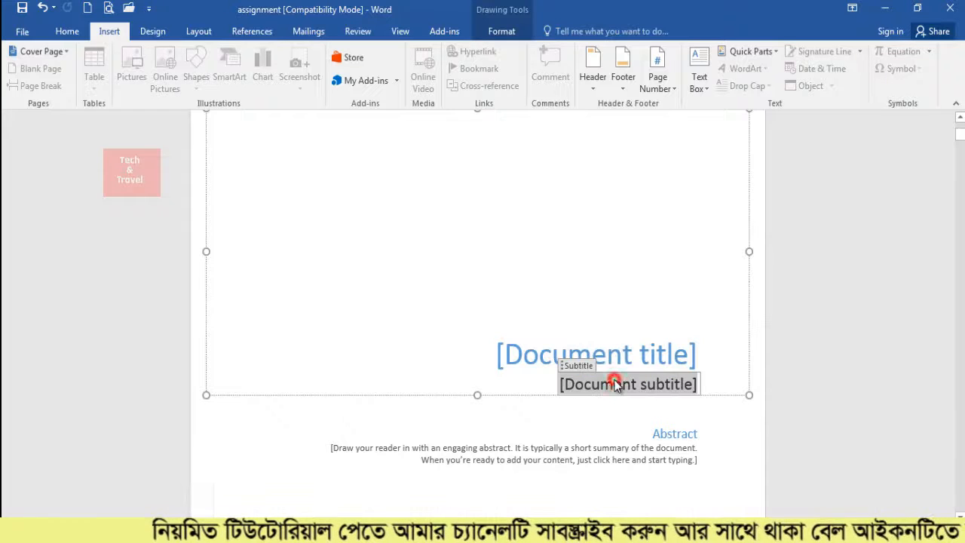
{"action": "left_click", "coordinate": [660, 433]}
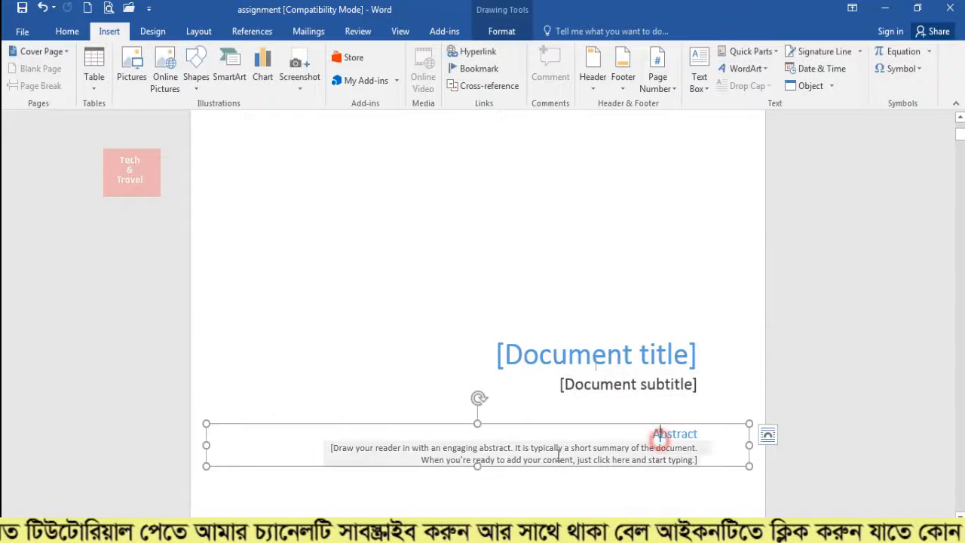
{"action": "left_click", "coordinate": [332, 448]}
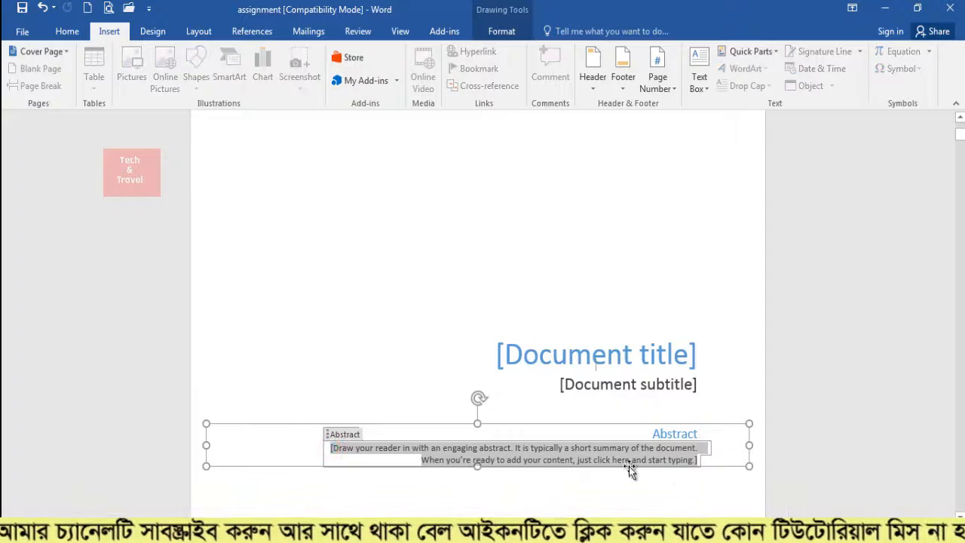
{"action": "left_click", "coordinate": [427, 327]}
{"action": "scroll", "coordinate": [505, 364], "scroll_direction": "down", "scroll_amount": 1}
{"action": "scroll", "coordinate": [505, 365], "scroll_direction": "down", "scroll_amount": 4}
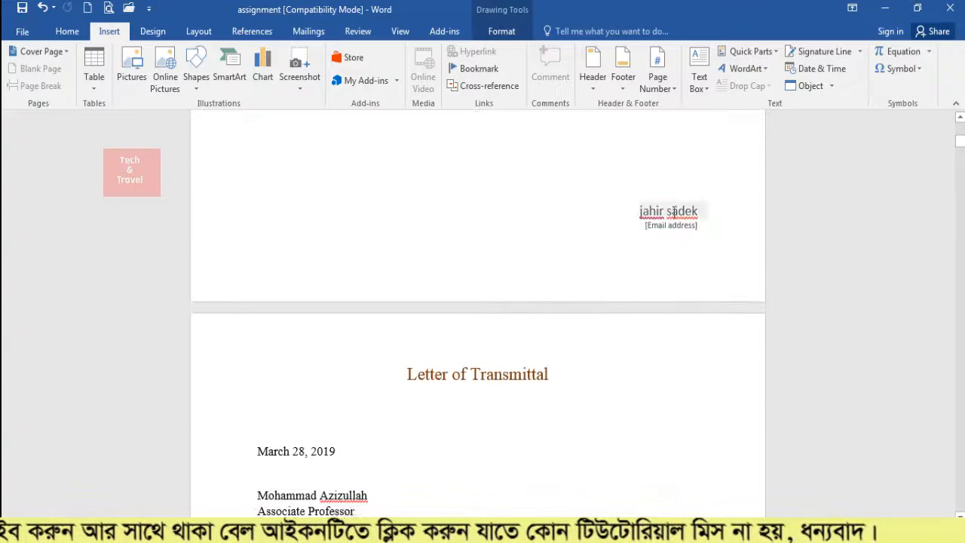
{"action": "scroll", "coordinate": [462, 291], "scroll_direction": "up", "scroll_amount": 1}
{"action": "left_click", "coordinate": [640, 311]}
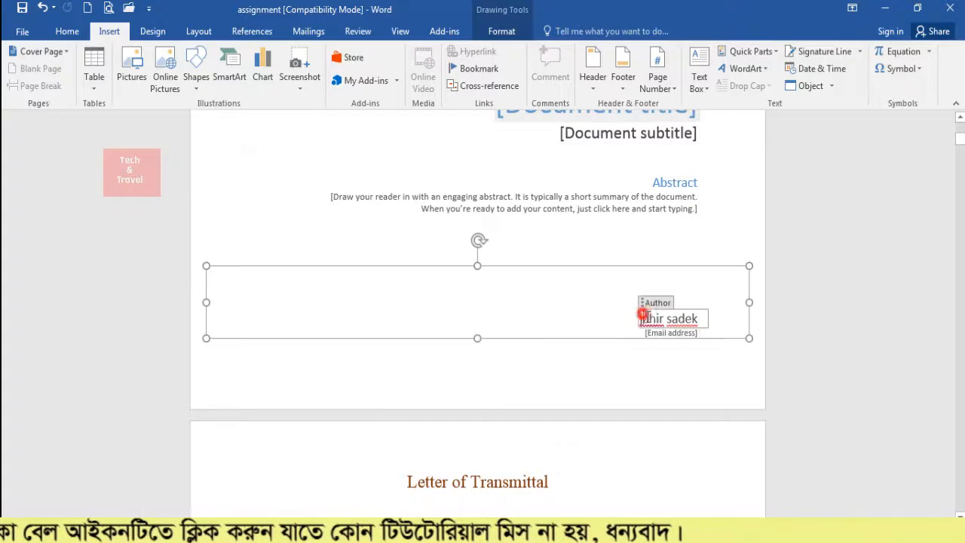
{"action": "left_click", "coordinate": [461, 289]}
{"action": "left_click", "coordinate": [502, 207]}
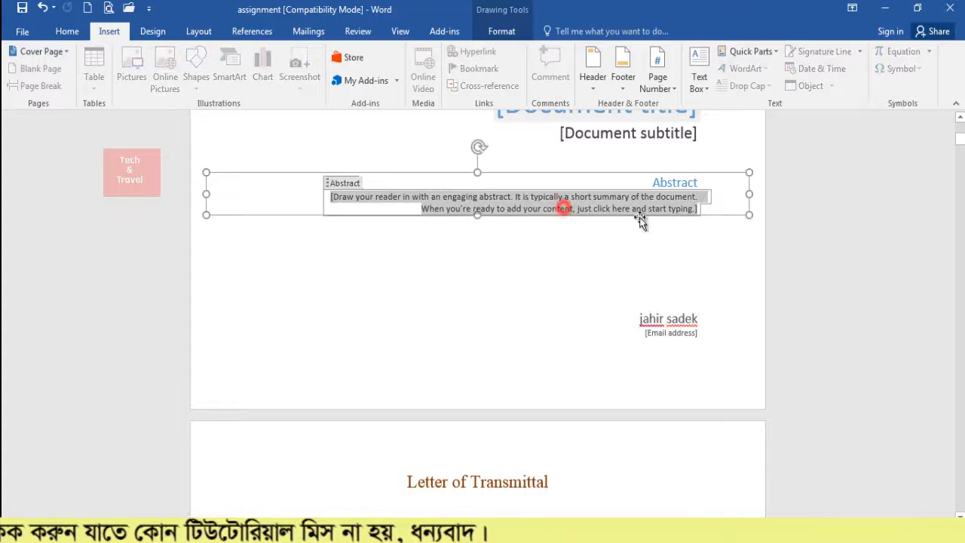
{"action": "left_click", "coordinate": [495, 317]}
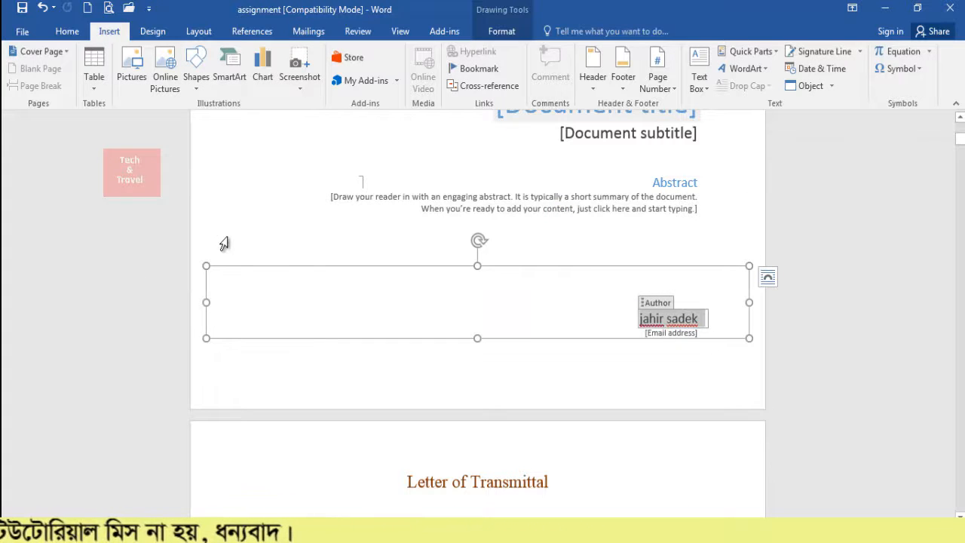
Review the cover page's design and its position ahead of the Letter of Transmittal page.
{"action": "scroll", "coordinate": [467, 294], "scroll_direction": "up", "scroll_amount": 6}
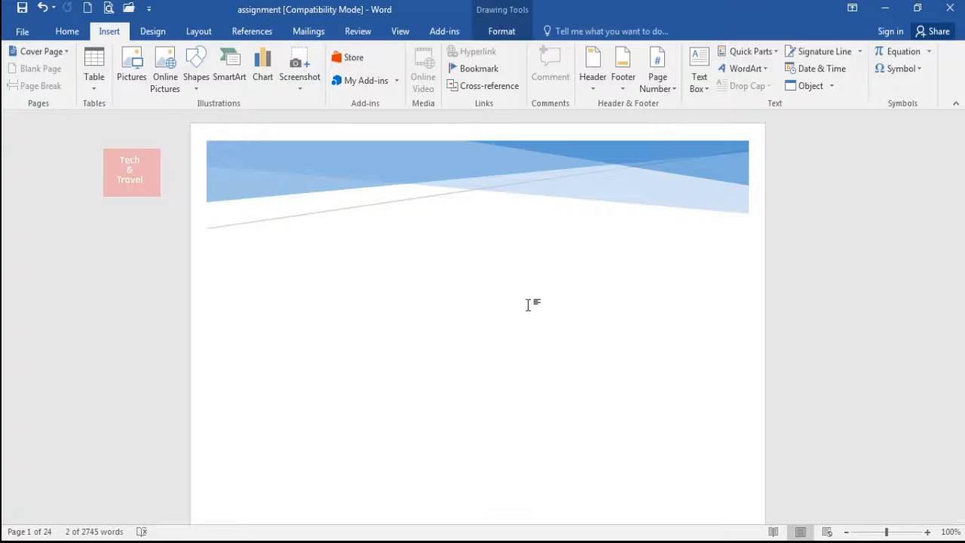
{"action": "left_click", "coordinate": [380, 416]}
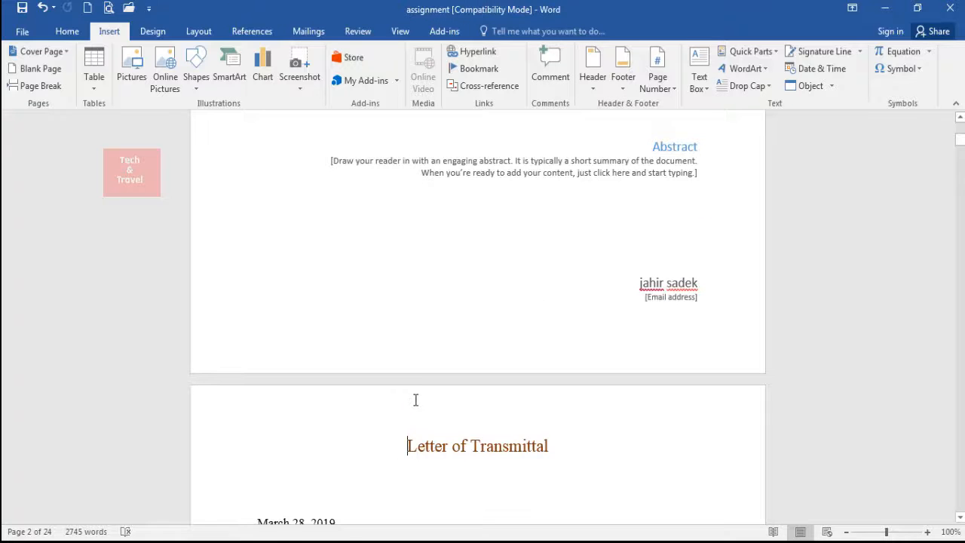
{"action": "scroll", "coordinate": [417, 396], "scroll_direction": "up", "scroll_amount": 12}
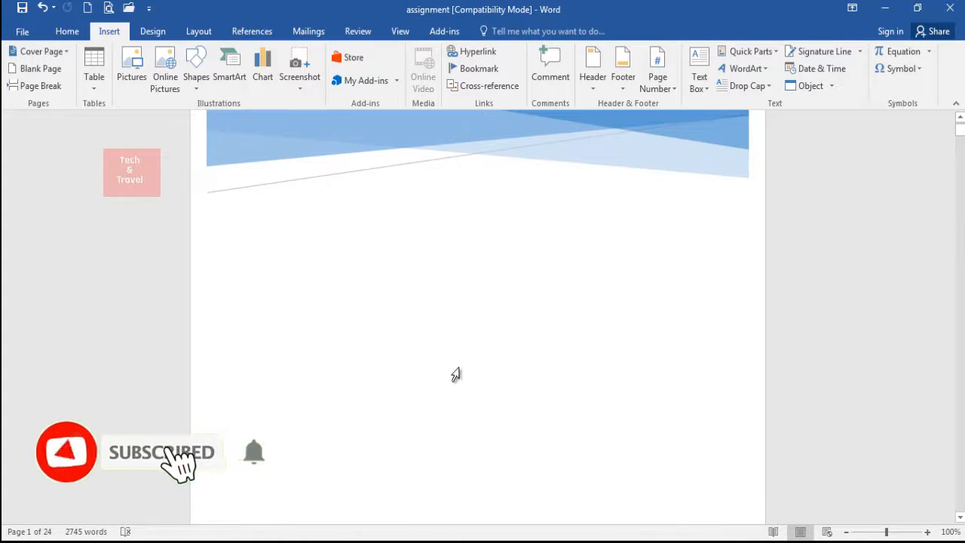
{"action": "scroll", "coordinate": [509, 343], "scroll_direction": "up", "scroll_amount": 1}
{"action": "scroll", "coordinate": [429, 208], "scroll_direction": "down", "scroll_amount": 10}
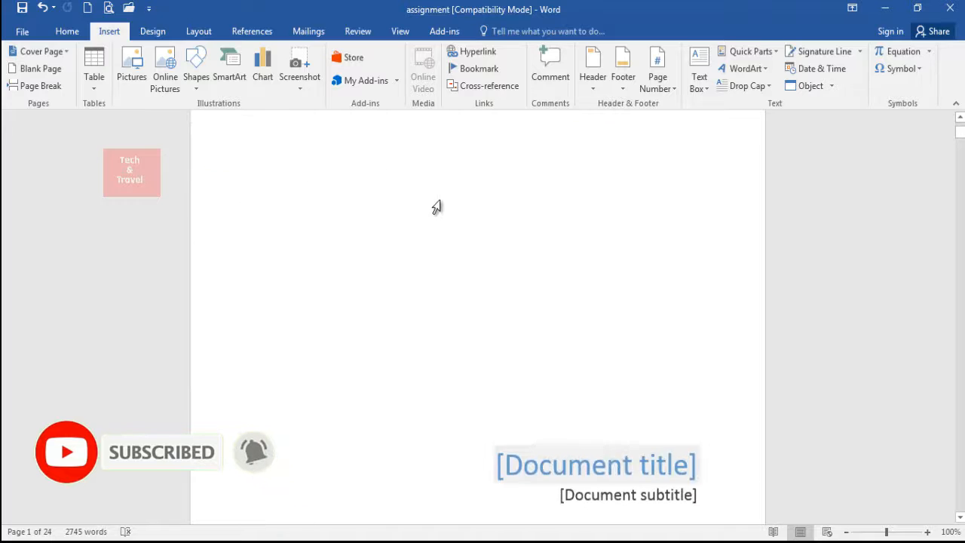
{"action": "scroll", "coordinate": [464, 296], "scroll_direction": "down", "scroll_amount": 1}
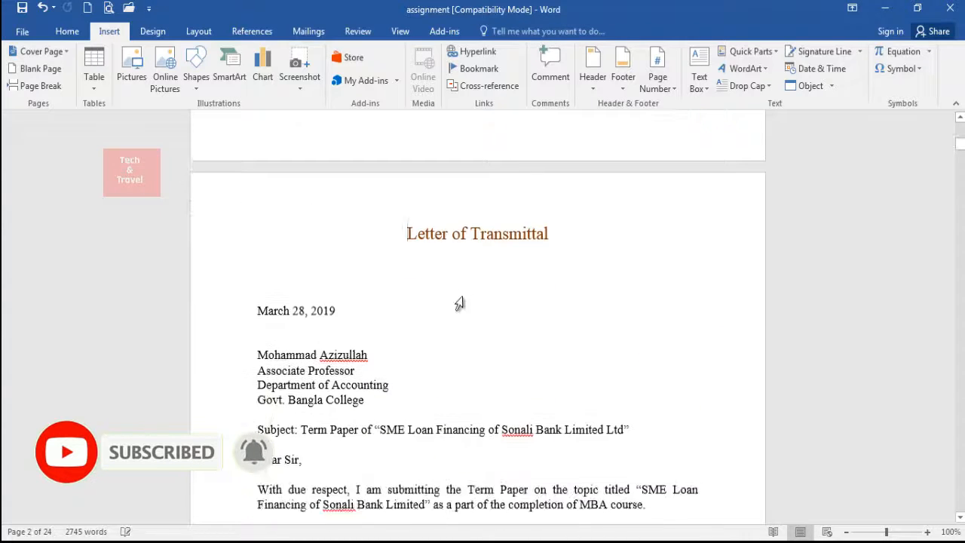
{"action": "scroll", "coordinate": [459, 304], "scroll_direction": "up", "scroll_amount": 10}
Remove the current cover page from the document.
{"action": "left_click", "coordinate": [359, 196]}
{"action": "left_click", "coordinate": [65, 52]}
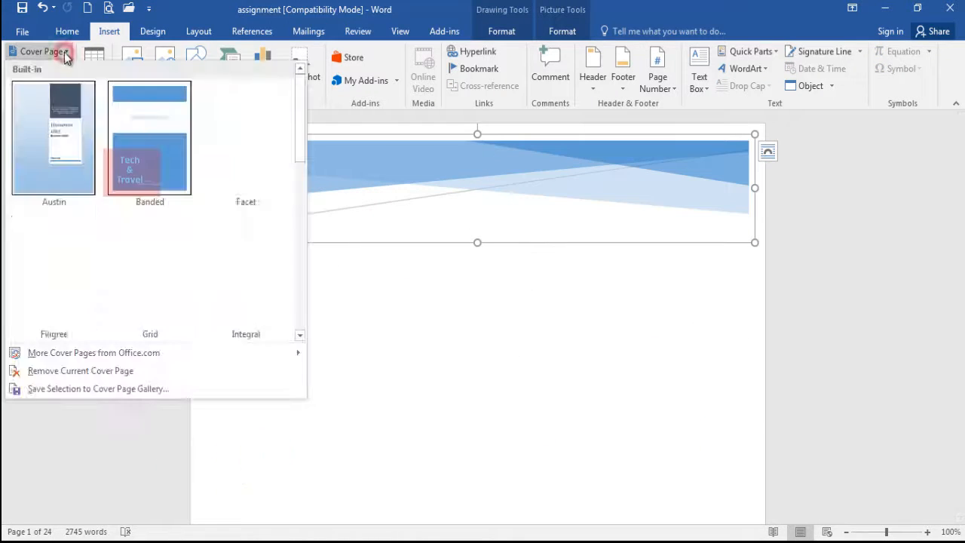
{"action": "left_click", "coordinate": [113, 373]}
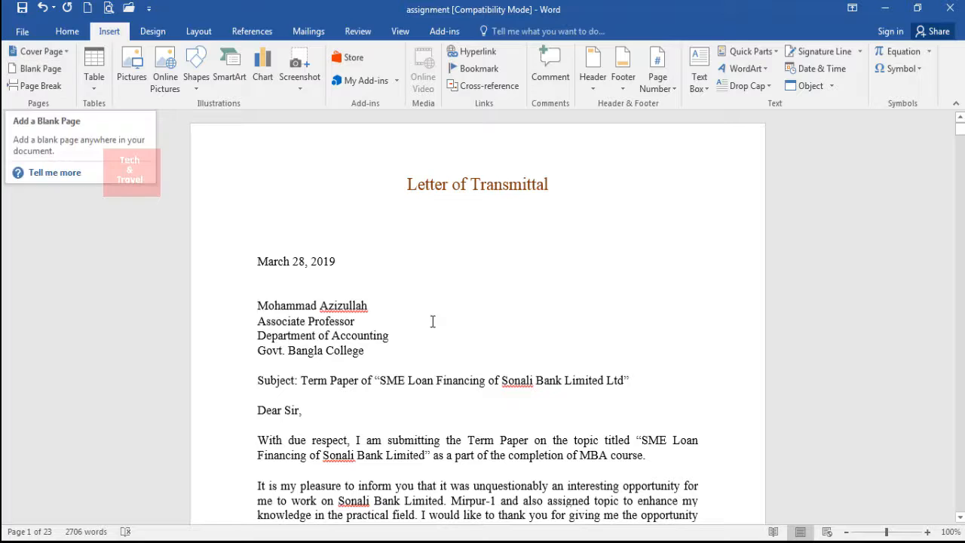
Insert a blank page after the signature block of the Letter of Transmittal, before the Student Declaration.
{"action": "scroll", "coordinate": [467, 339], "scroll_direction": "down", "scroll_amount": 7}
{"action": "scroll", "coordinate": [437, 302], "scroll_direction": "up", "scroll_amount": 7}
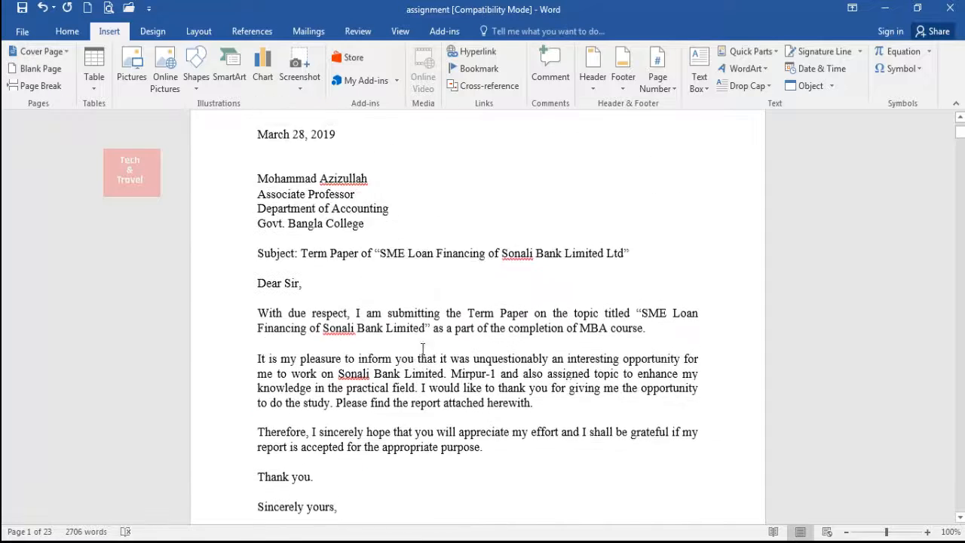
{"action": "scroll", "coordinate": [631, 297], "scroll_direction": "down", "scroll_amount": 9}
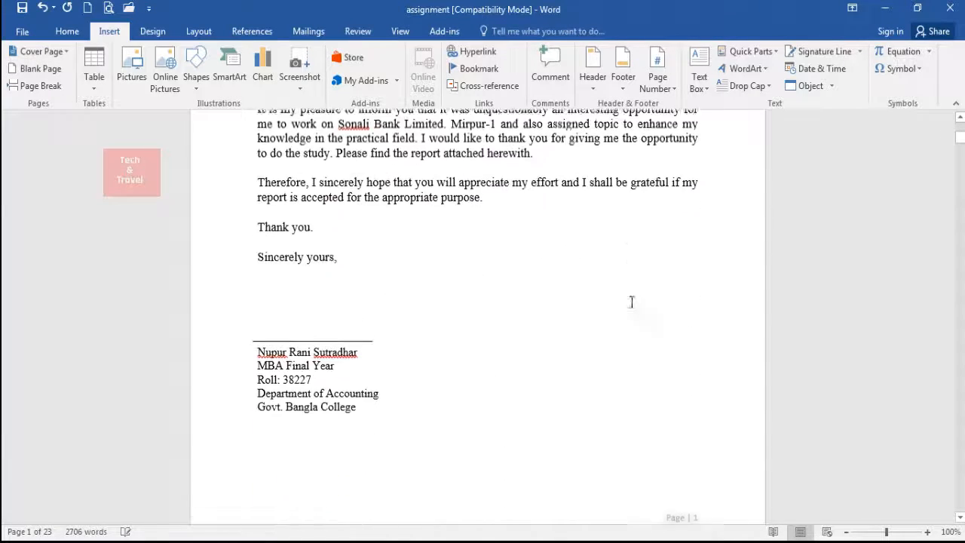
{"action": "left_click", "coordinate": [404, 278]}
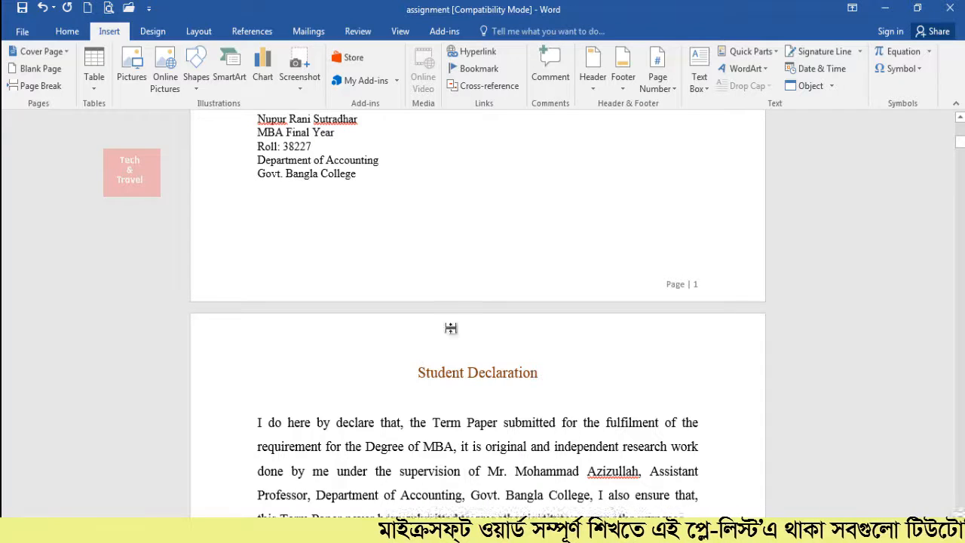
{"action": "left_click", "coordinate": [392, 187]}
{"action": "left_click", "coordinate": [366, 183]}
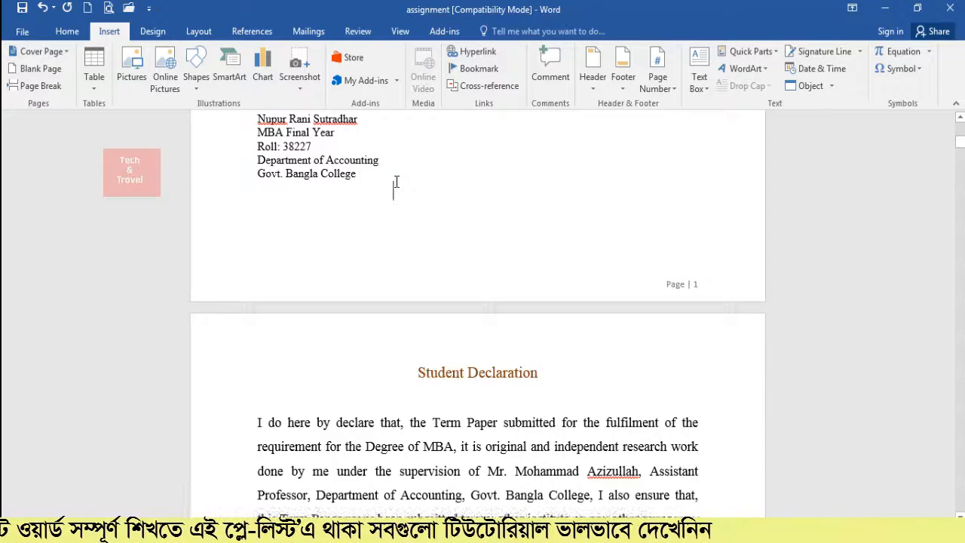
{"action": "scroll", "coordinate": [385, 177], "scroll_direction": "up", "scroll_amount": 3}
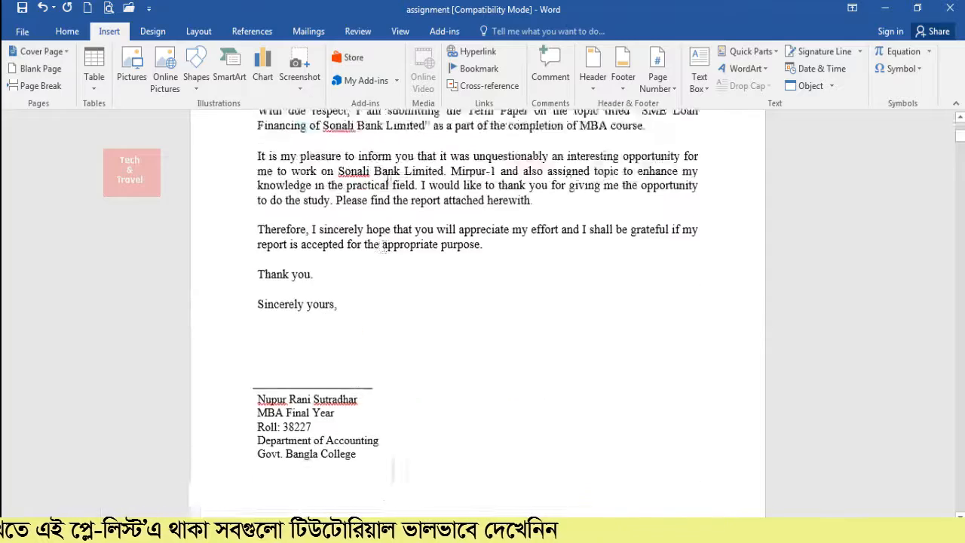
{"action": "scroll", "coordinate": [389, 185], "scroll_direction": "up", "scroll_amount": 3}
{"action": "scroll", "coordinate": [413, 373], "scroll_direction": "down", "scroll_amount": 4}
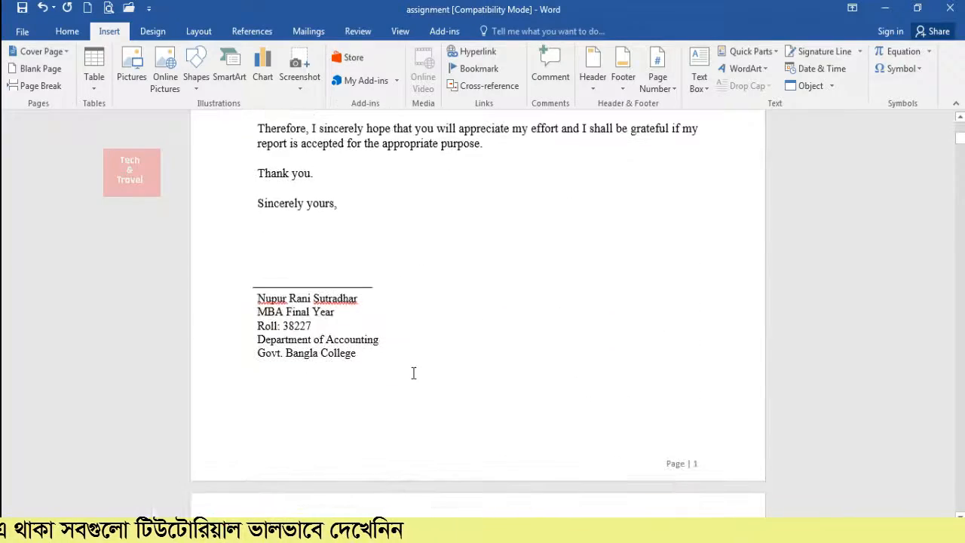
{"action": "scroll", "coordinate": [430, 308], "scroll_direction": "up", "scroll_amount": 5}
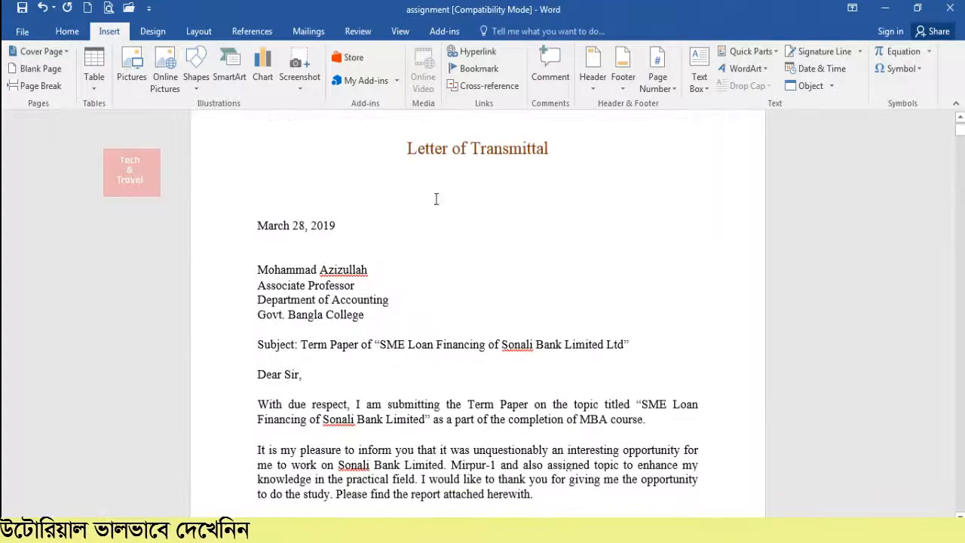
{"action": "scroll", "coordinate": [411, 389], "scroll_direction": "down", "scroll_amount": 4}
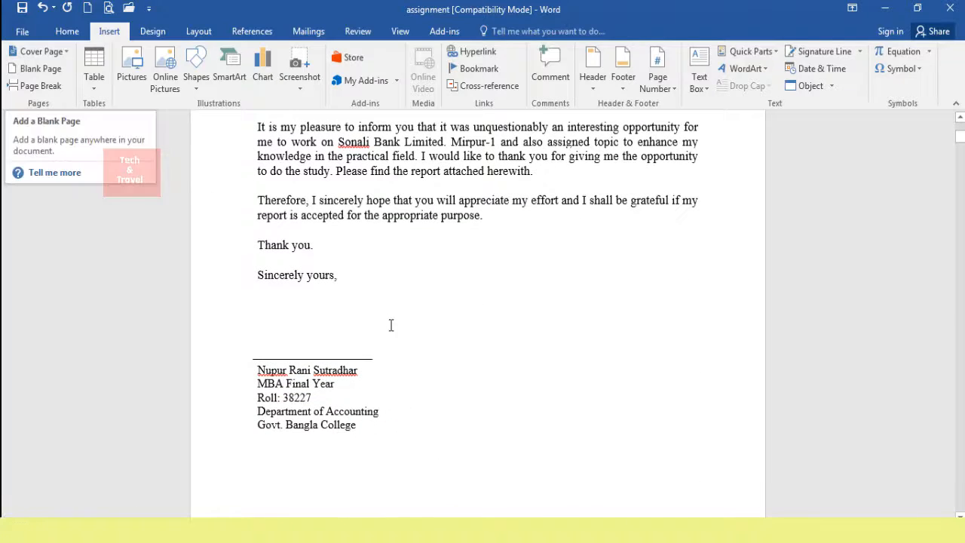
{"action": "left_click", "coordinate": [33, 68]}
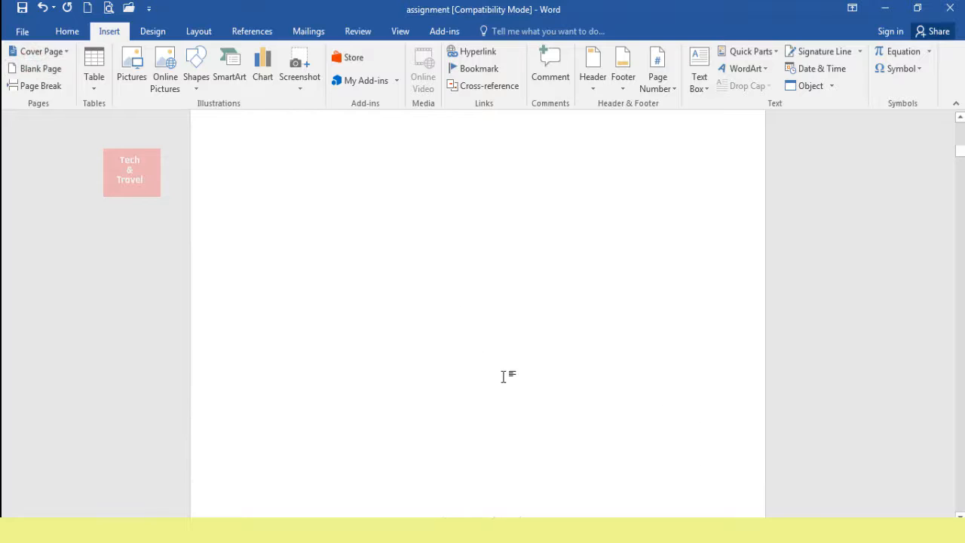
{"action": "scroll", "coordinate": [503, 375], "scroll_direction": "up", "scroll_amount": 3}
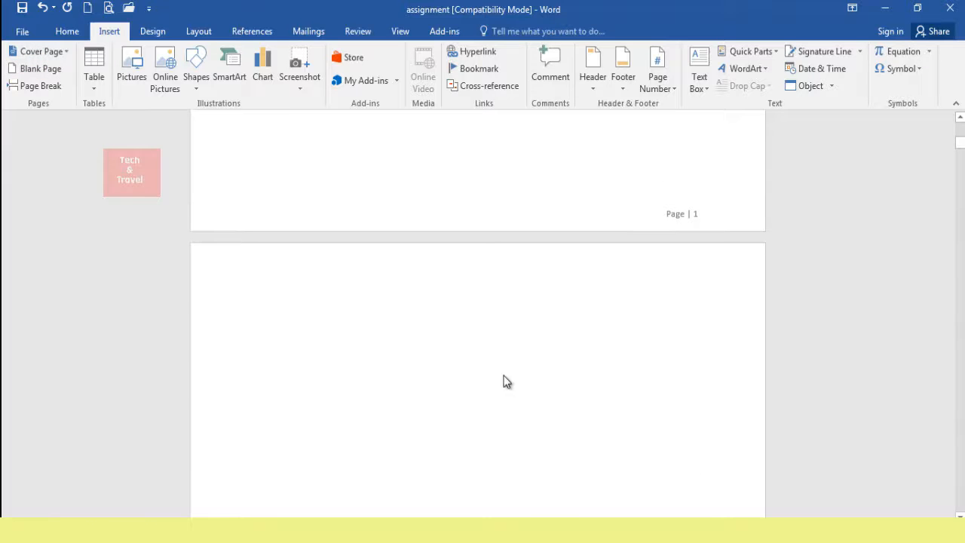
Examine the blank page's position between the Letter of Transmittal and the Student Declaration with several pages in view.
{"action": "scroll", "coordinate": [505, 380], "scroll_direction": "down", "scroll_amount": 5}
{"action": "scroll", "coordinate": [498, 386], "scroll_direction": "down", "scroll_amount": 5}
{"action": "scroll", "coordinate": [495, 382], "scroll_direction": "up", "scroll_amount": 4}
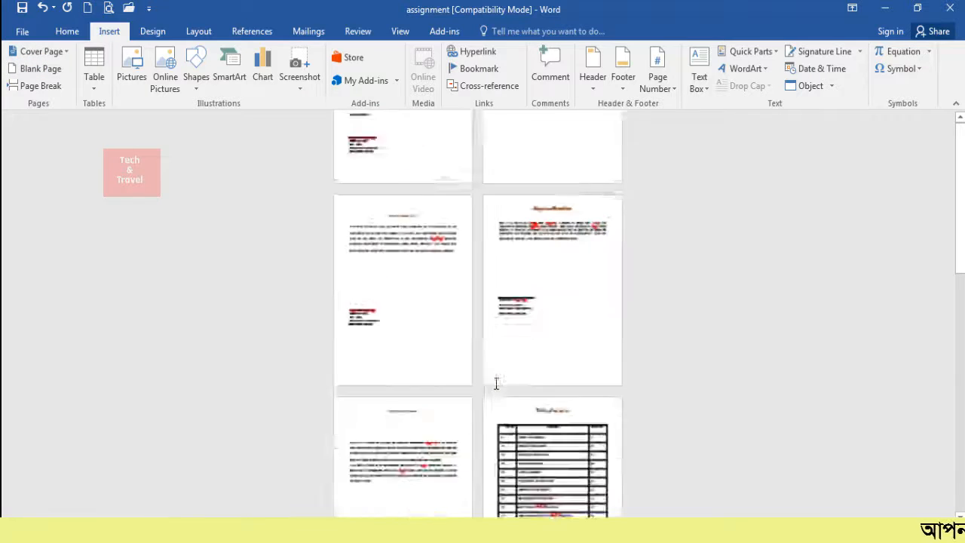
{"action": "scroll", "coordinate": [456, 376], "scroll_direction": "up", "scroll_amount": 5}
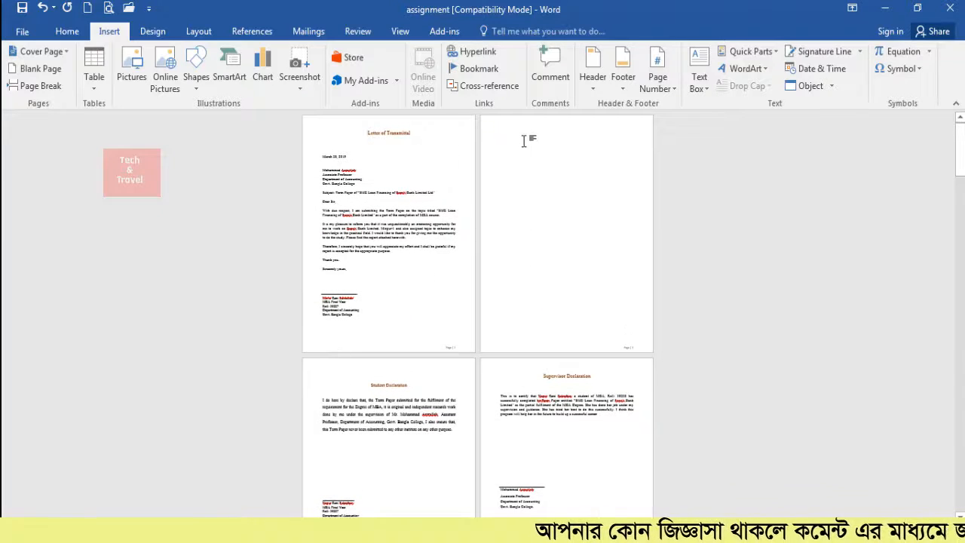
{"action": "left_click", "coordinate": [603, 245]}
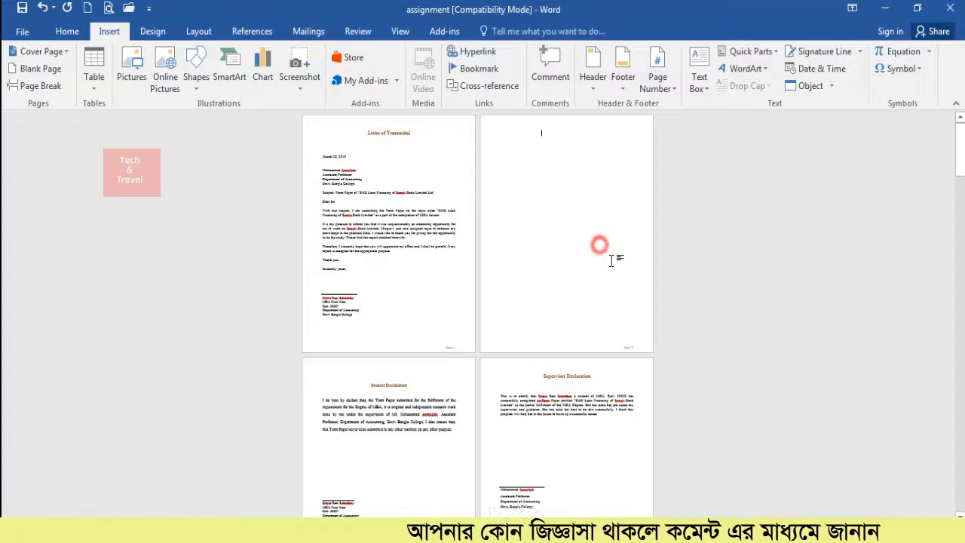
{"action": "scroll", "coordinate": [390, 437], "scroll_direction": "down", "scroll_amount": 1}
{"action": "left_click", "coordinate": [415, 391]}
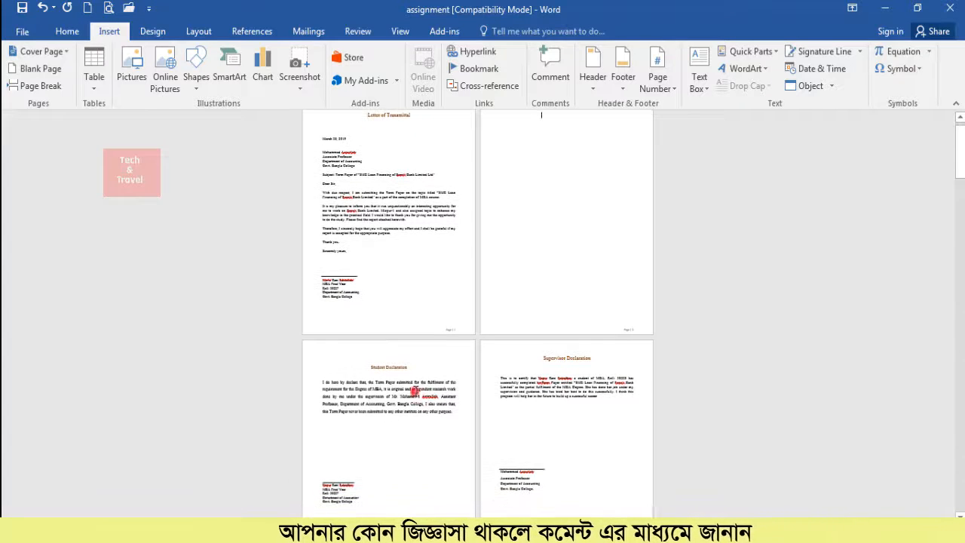
{"action": "scroll", "coordinate": [452, 317], "scroll_direction": "up", "scroll_amount": 1}
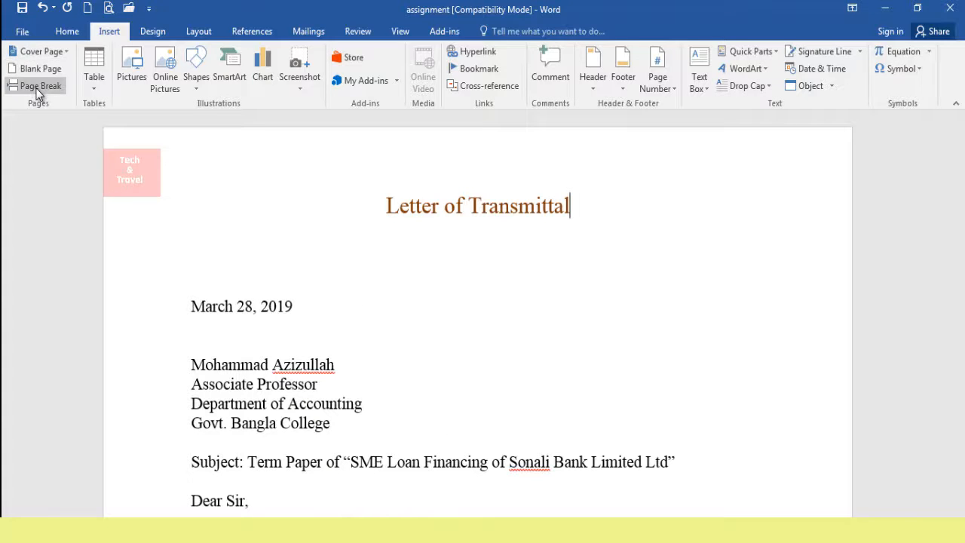
Review the letter's two parts by selecting from the title to "Dear Sir," and from "With due respect" through the signature block.
{"action": "left_click", "coordinate": [297, 268]}
{"action": "scroll", "coordinate": [291, 400], "scroll_direction": "down", "scroll_amount": 3}
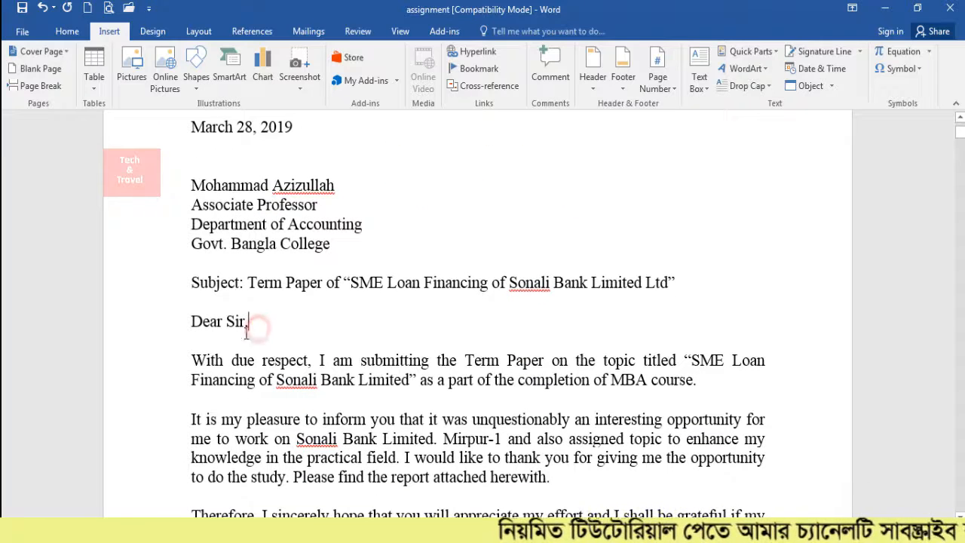
{"action": "scroll", "coordinate": [267, 343], "scroll_direction": "up", "scroll_amount": 2}
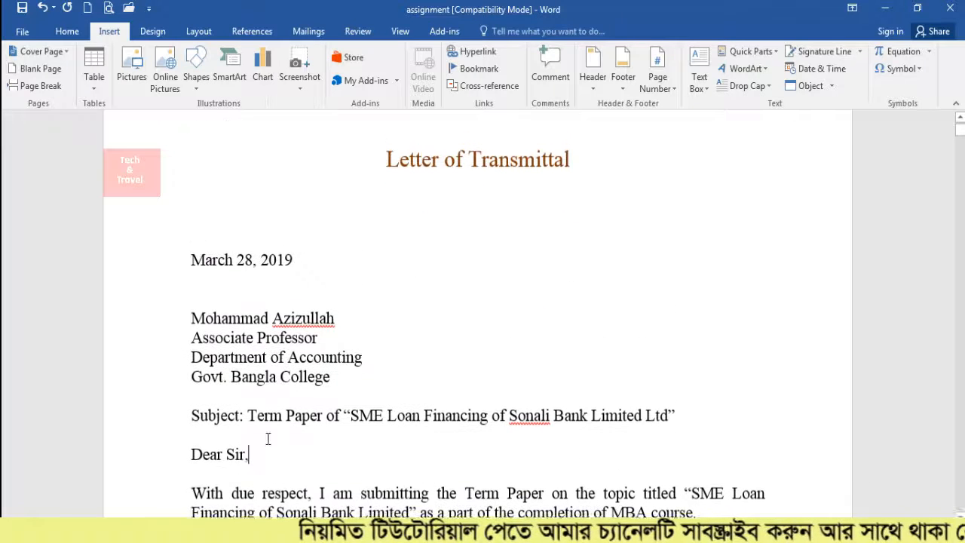
{"action": "left_click_drag", "start_coordinate": [260, 455], "coordinate": [243, 162]}
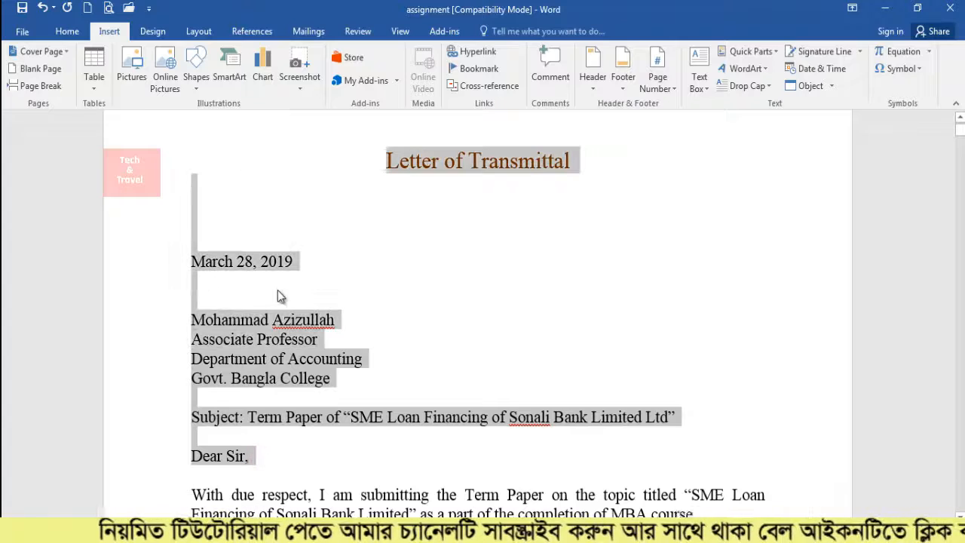
{"action": "left_click", "coordinate": [296, 344]}
{"action": "scroll", "coordinate": [295, 345], "scroll_direction": "down", "scroll_amount": 2}
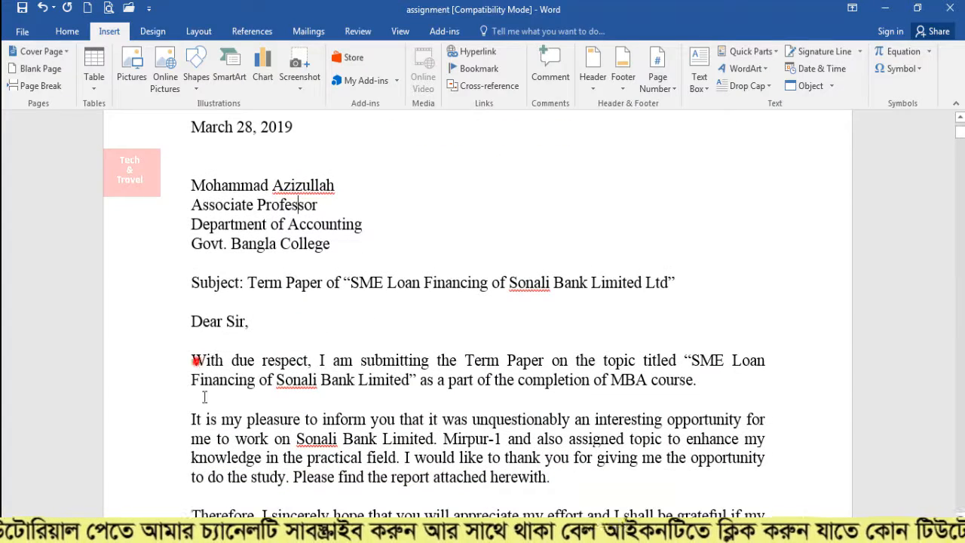
{"action": "mouse_move", "coordinate": [196, 360]}
{"action": "left_mouse_down"}
{"action": "mouse_move", "coordinate": [301, 490]}
{"action": "mouse_move", "coordinate": [312, 209]}
{"action": "mouse_move", "coordinate": [336, 355]}
{"action": "left_mouse_up"}
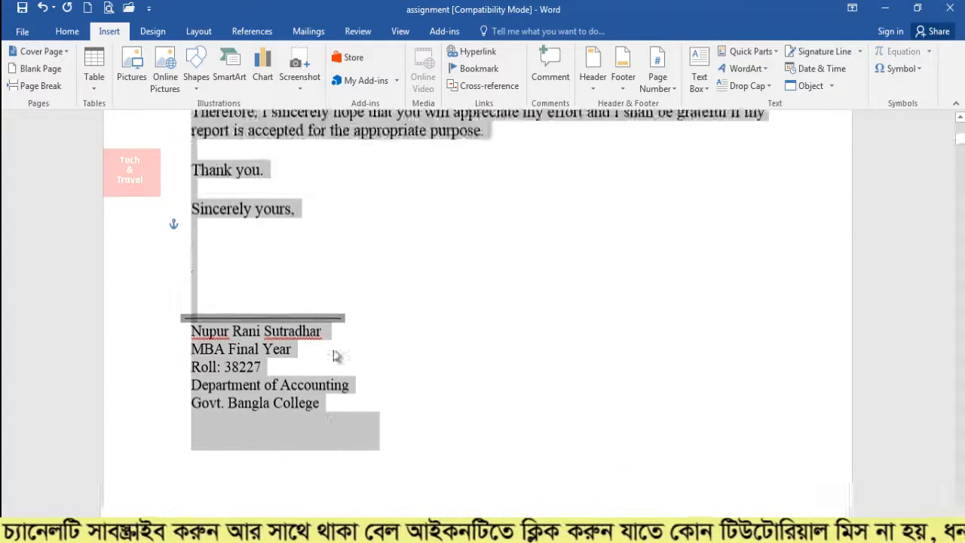
{"action": "scroll", "coordinate": [336, 356], "scroll_direction": "up", "scroll_amount": 9}
{"action": "scroll", "coordinate": [302, 302], "scroll_direction": "down", "scroll_amount": 1}
{"action": "left_click", "coordinate": [295, 296]}
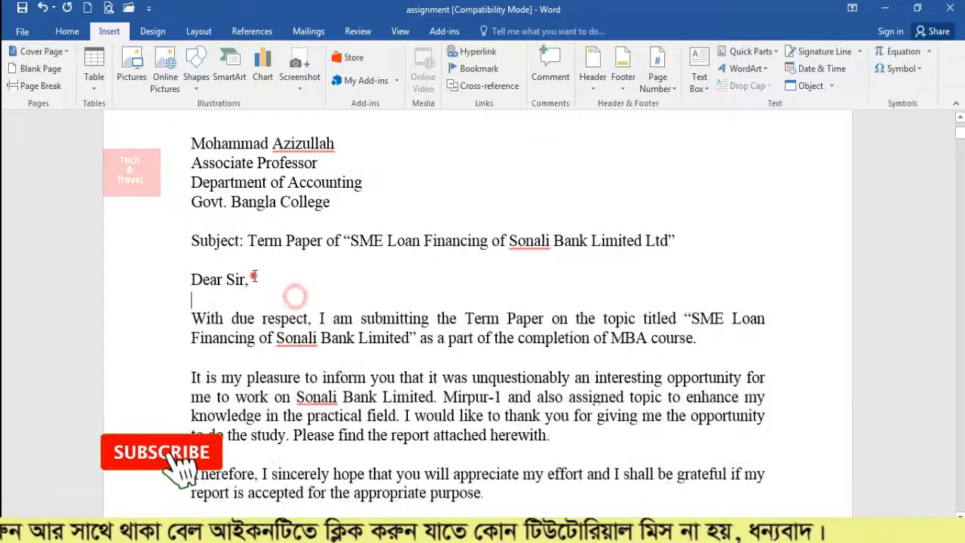
Push the letter's body onto the next page by adding empty lines after "Dear Sir,".
{"action": "left_click", "coordinate": [263, 281]}
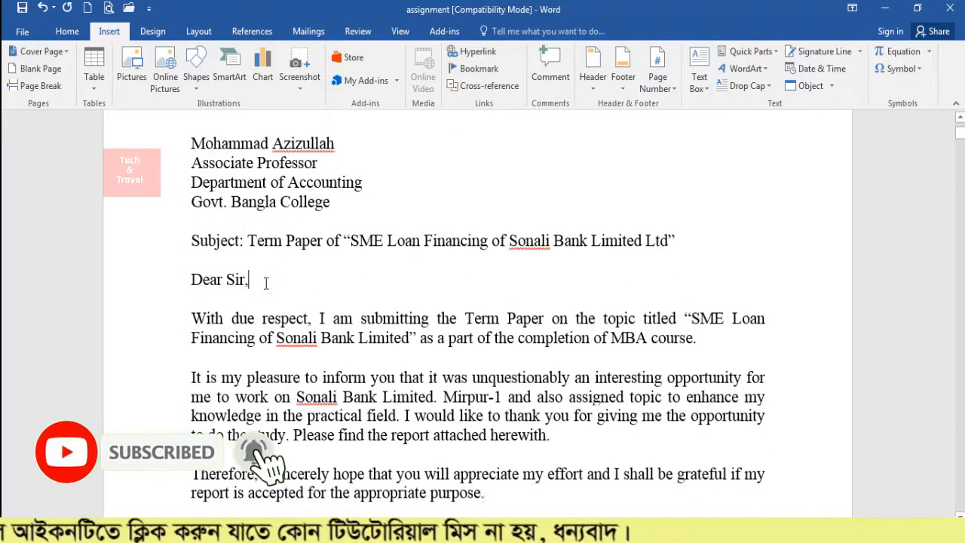
{"action": "key", "text": "Return"}
{"action": "key", "text": "Return"}
{"action": "key", "text": "Return"}
{"action": "key", "text": "Return"}
{"action": "key", "text": "Return"}
{"action": "key", "text": "Return"}
{"action": "key", "text": "Return"}
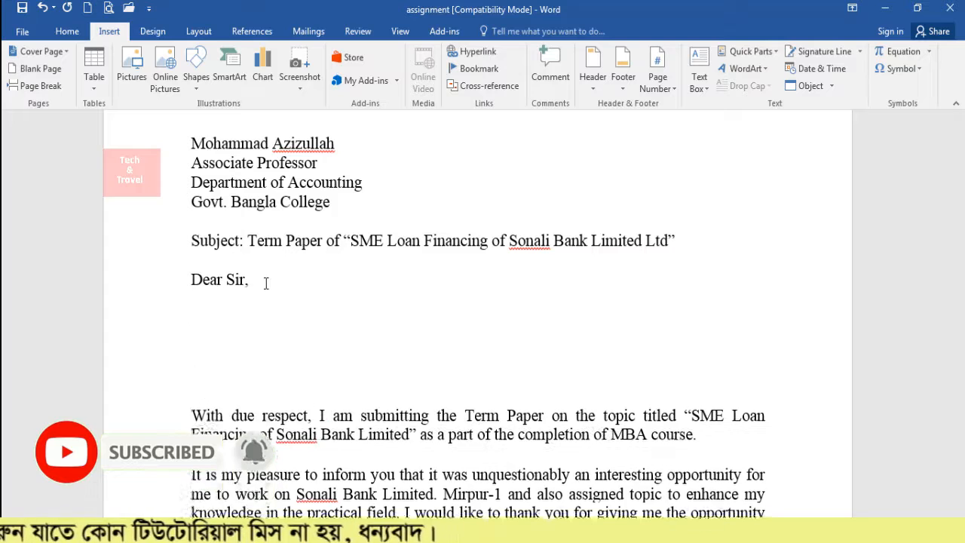
{"action": "key", "text": "Return"}
{"action": "key", "text": "Return"}
{"action": "key", "text": "Return"}
{"action": "key", "text": "Return"}
{"action": "key", "text": "Return"}
{"action": "key", "text": "Return"}
{"action": "key", "text": "Return"}
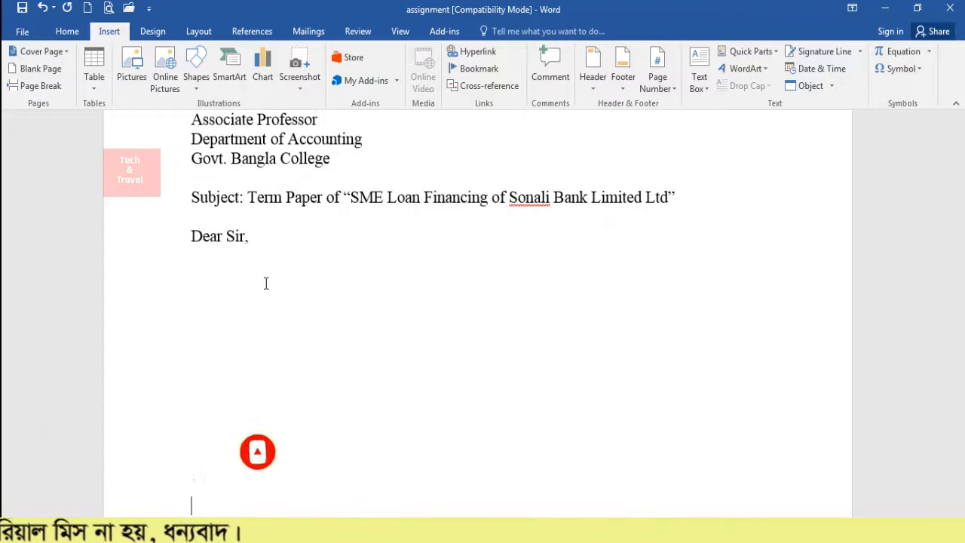
{"action": "key", "text": "Return"}
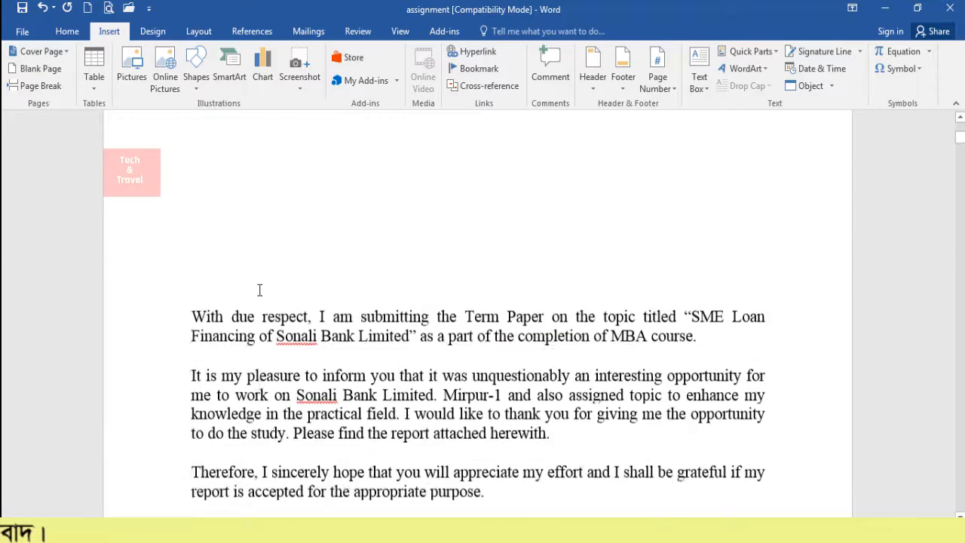
{"action": "key", "text": "Return"}
{"action": "key", "text": "Return"}
{"action": "key", "text": "Return"}
{"action": "key", "text": "Return"}
{"action": "key", "text": "Return"}
{"action": "key", "text": "Return"}
{"action": "key", "text": "Return"}
{"action": "key", "text": "Return"}
{"action": "key", "text": "Return"}
{"action": "key", "text": "Return"}
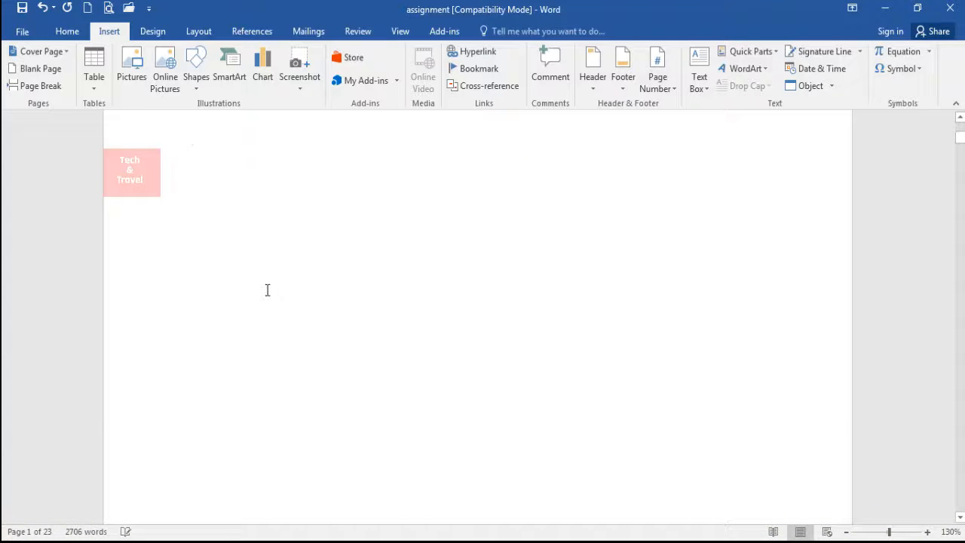
{"action": "key", "text": "Return"}
{"action": "key", "text": "Return"}
{"action": "key", "text": "Return"}
Remove the empty lines between "Dear Sir," and the paragraph starting "With due respect".
{"action": "scroll", "coordinate": [267, 290], "scroll_direction": "up", "scroll_amount": 10}
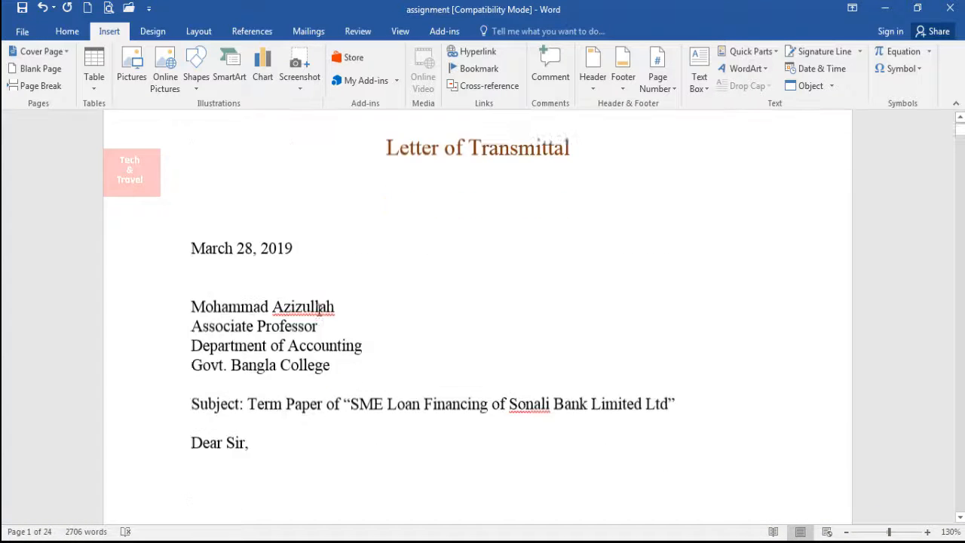
{"action": "scroll", "coordinate": [320, 309], "scroll_direction": "down", "scroll_amount": 6}
{"action": "scroll", "coordinate": [302, 323], "scroll_direction": "up", "scroll_amount": 5}
{"action": "scroll", "coordinate": [334, 312], "scroll_direction": "down", "scroll_amount": 2}
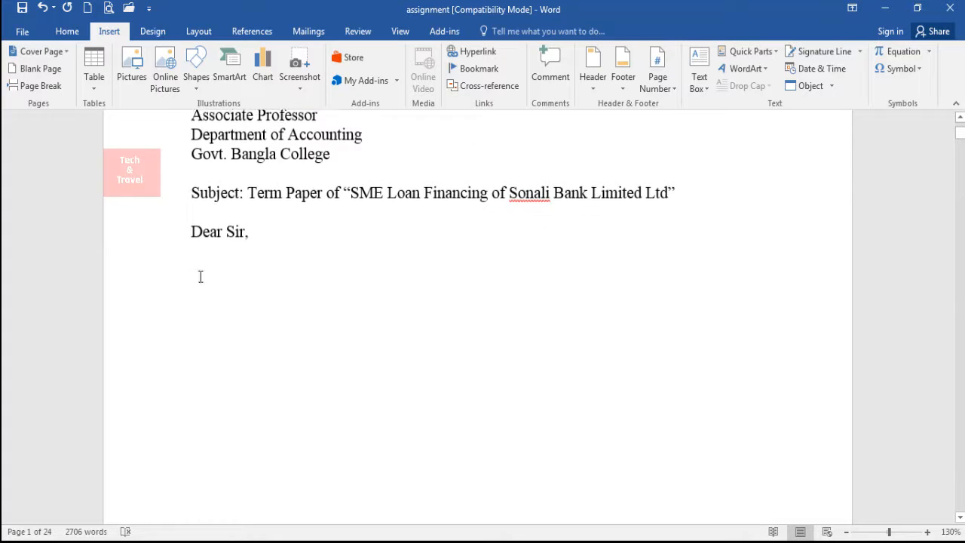
{"action": "scroll", "coordinate": [220, 464], "scroll_direction": "down", "scroll_amount": 10}
{"action": "scroll", "coordinate": [215, 456], "scroll_direction": "up", "scroll_amount": 8}
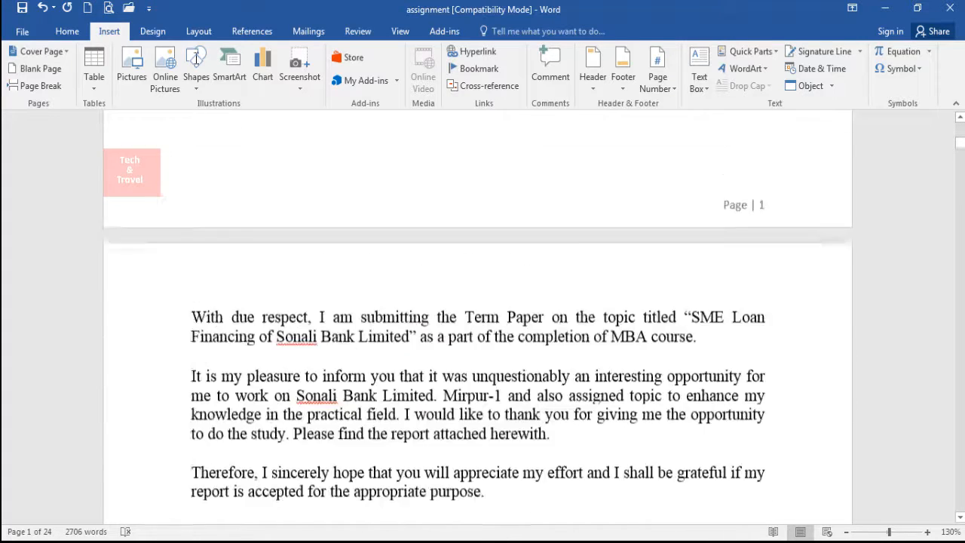
{"action": "key", "text": "Delete"}
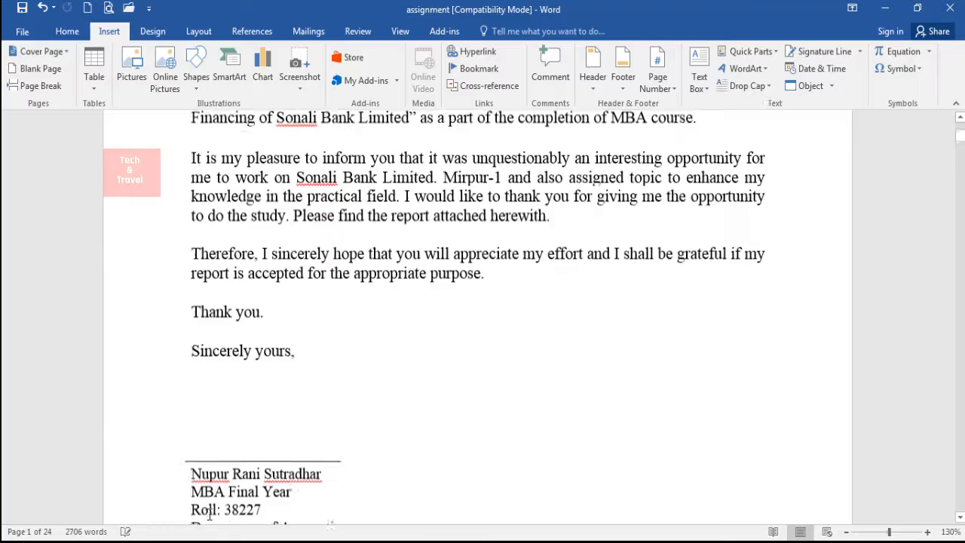
{"action": "scroll", "coordinate": [292, 404], "scroll_direction": "up", "scroll_amount": 5}
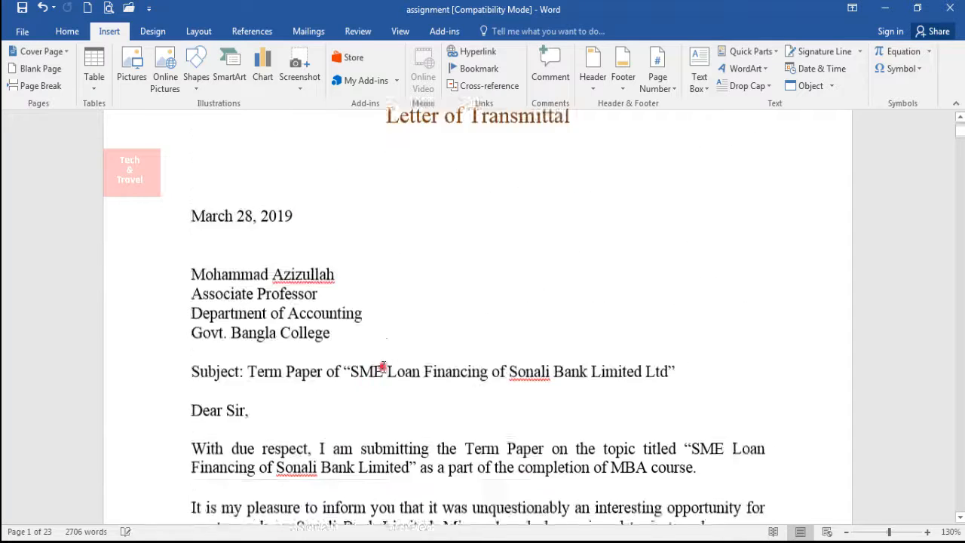
Insert a page break after "Dear Sir," and check how the letter is divided across the two pages.
{"action": "scroll", "coordinate": [301, 339], "scroll_direction": "down", "scroll_amount": 2}
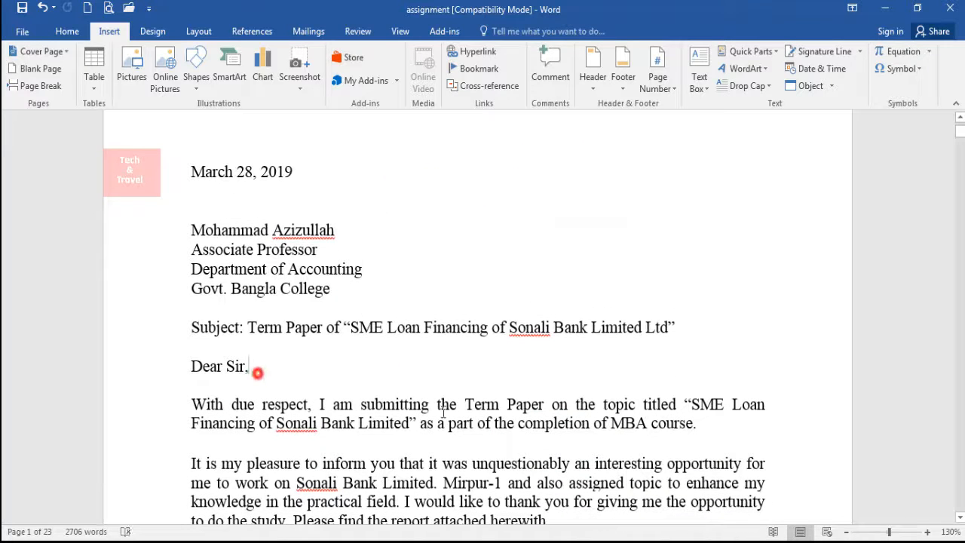
{"action": "left_click", "coordinate": [30, 88]}
{"action": "scroll", "coordinate": [347, 326], "scroll_direction": "up", "scroll_amount": 5}
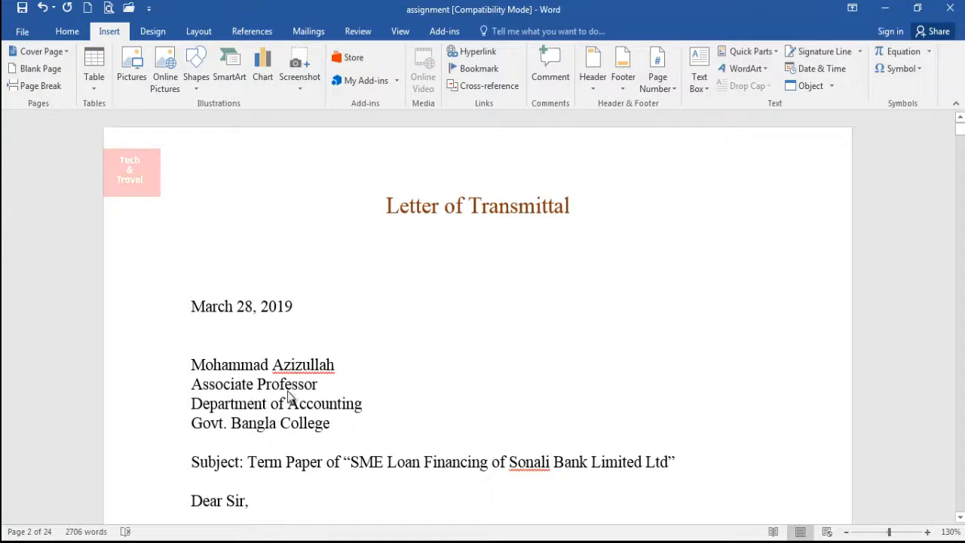
{"action": "scroll", "coordinate": [289, 397], "scroll_direction": "down", "scroll_amount": 3}
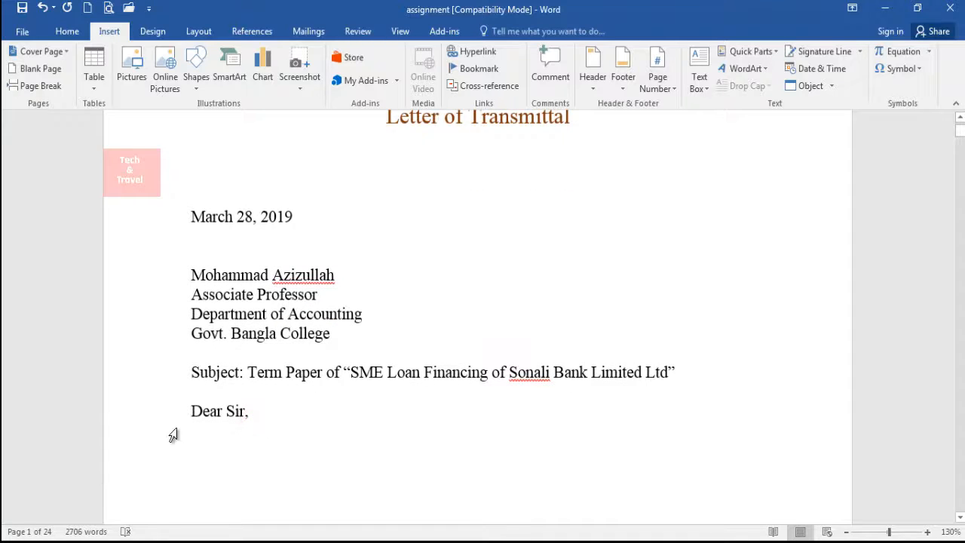
{"action": "scroll", "coordinate": [234, 437], "scroll_direction": "down", "scroll_amount": 5}
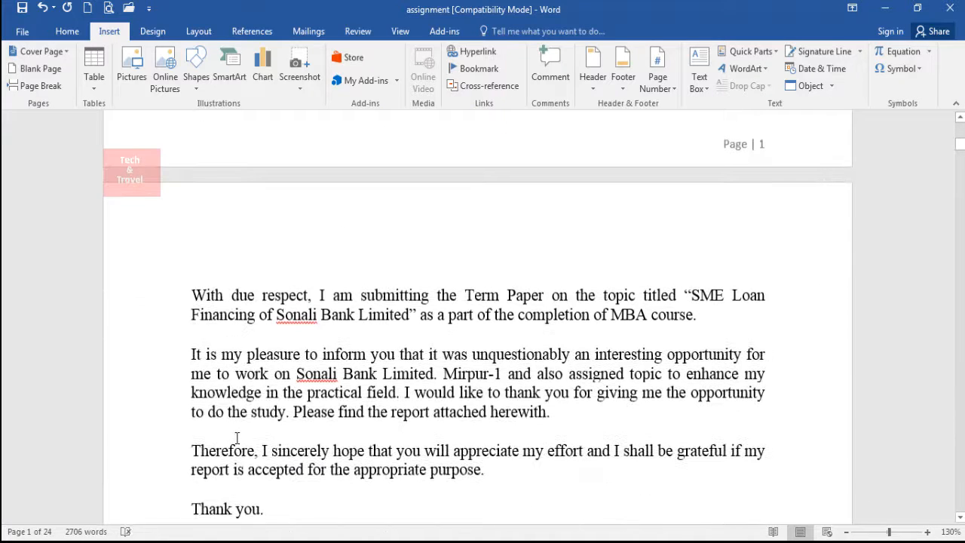
{"action": "scroll", "coordinate": [354, 359], "scroll_direction": "down", "scroll_amount": 8}
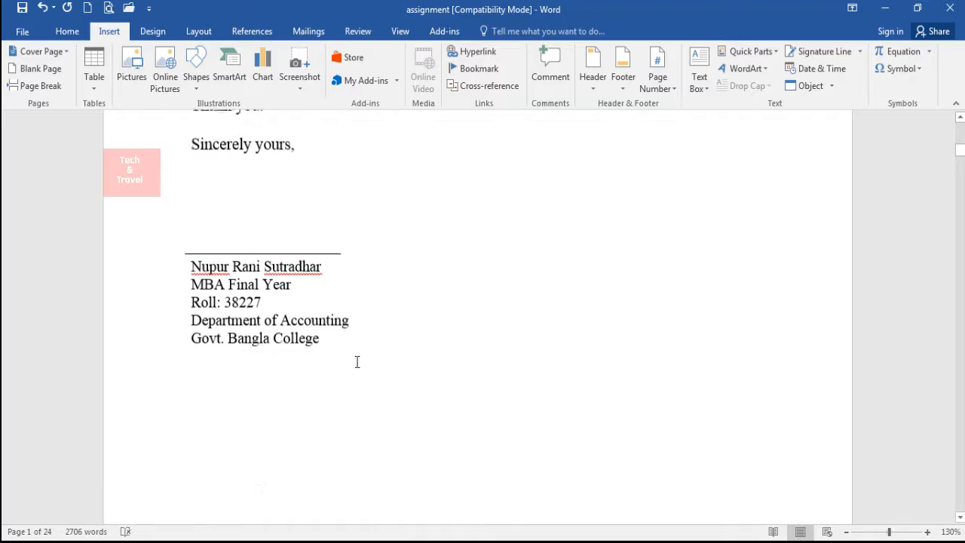
{"action": "scroll", "coordinate": [354, 358], "scroll_direction": "up", "scroll_amount": 3}
{"action": "scroll", "coordinate": [354, 359], "scroll_direction": "up", "scroll_amount": 15}
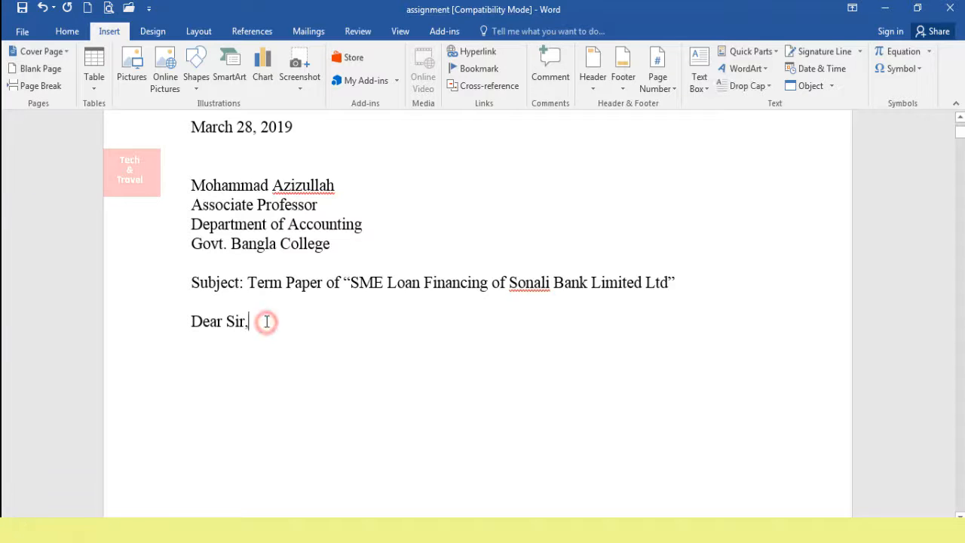
Undo the page break and insert it again after "Dear Sir," in the Letter of Transmittal.
{"action": "key", "text": "ctrl+v"}
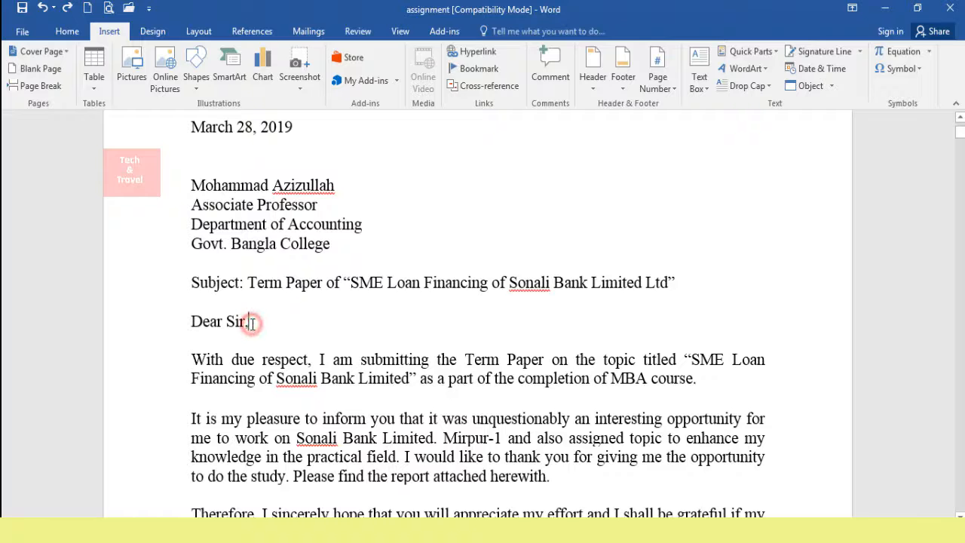
{"action": "left_click", "coordinate": [45, 87]}
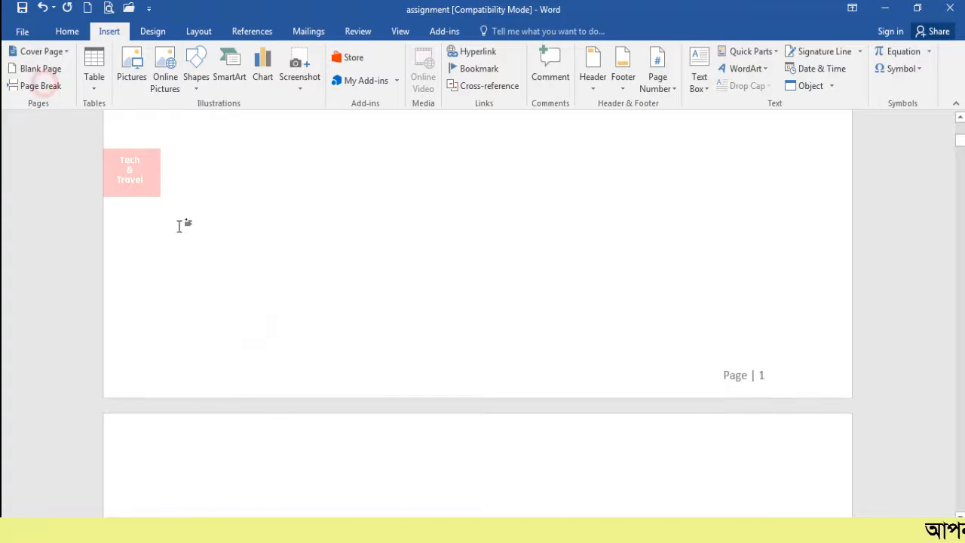
{"action": "key", "text": "ctrl+z"}
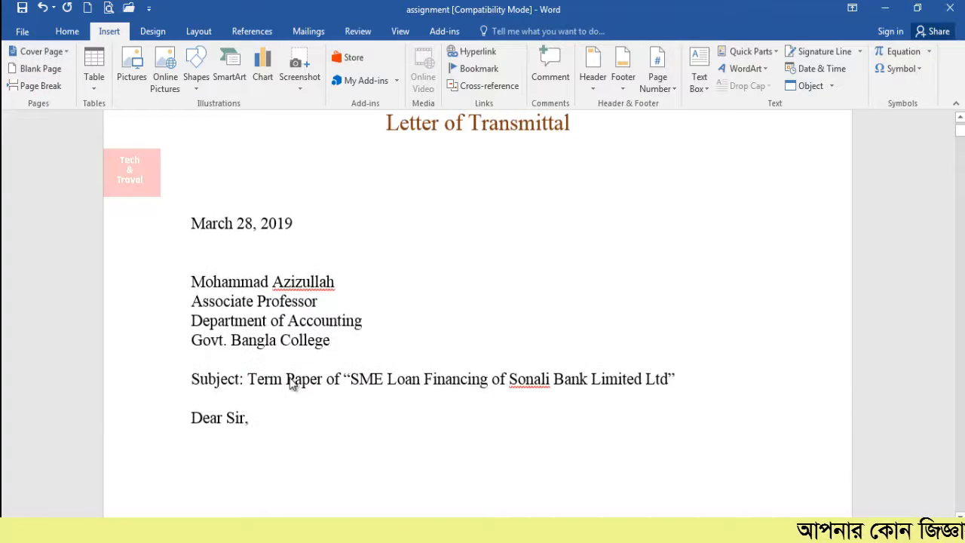
{"action": "scroll", "coordinate": [254, 379], "scroll_direction": "down", "scroll_amount": 2}
{"action": "left_click", "coordinate": [253, 383]}
{"action": "key", "text": "ctrl+Return"}
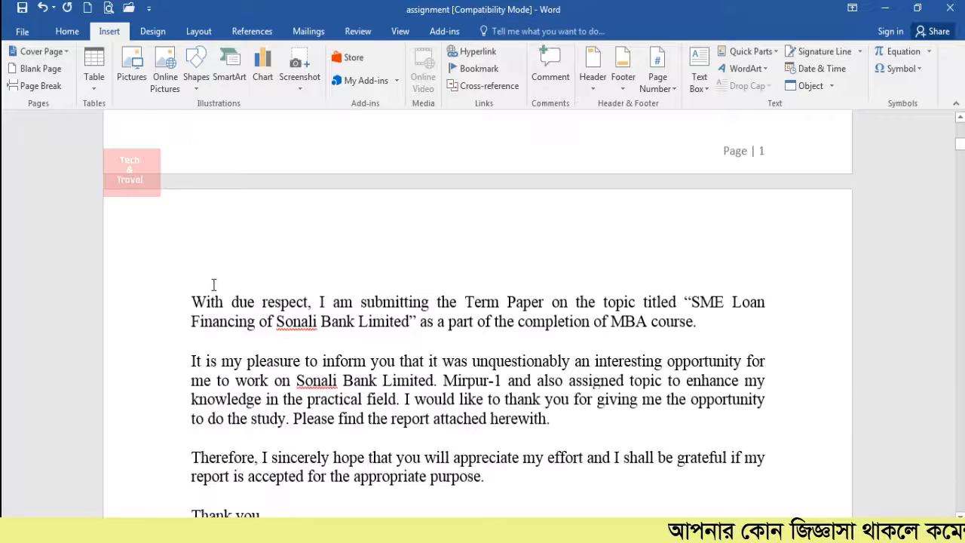
Undo the page break separating "Dear Sir," from the letter's body.
{"action": "left_click", "coordinate": [211, 280]}
{"action": "scroll", "coordinate": [264, 314], "scroll_direction": "up", "scroll_amount": 3}
{"action": "key", "text": "ctrl+z"}
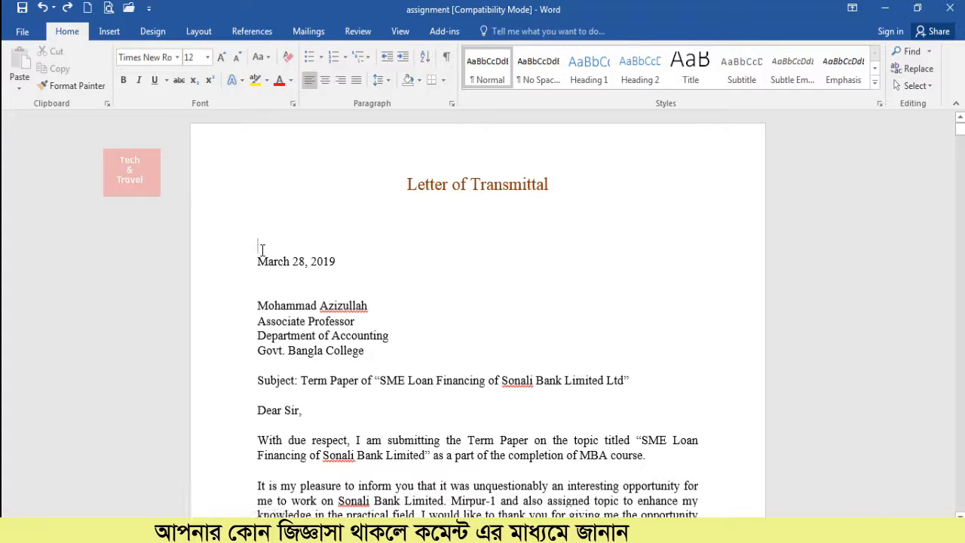
Insert a table of 10 columns and 2 rows on the empty line above the letter's date.
{"action": "left_click", "coordinate": [262, 249]}
{"action": "left_click", "coordinate": [105, 32]}
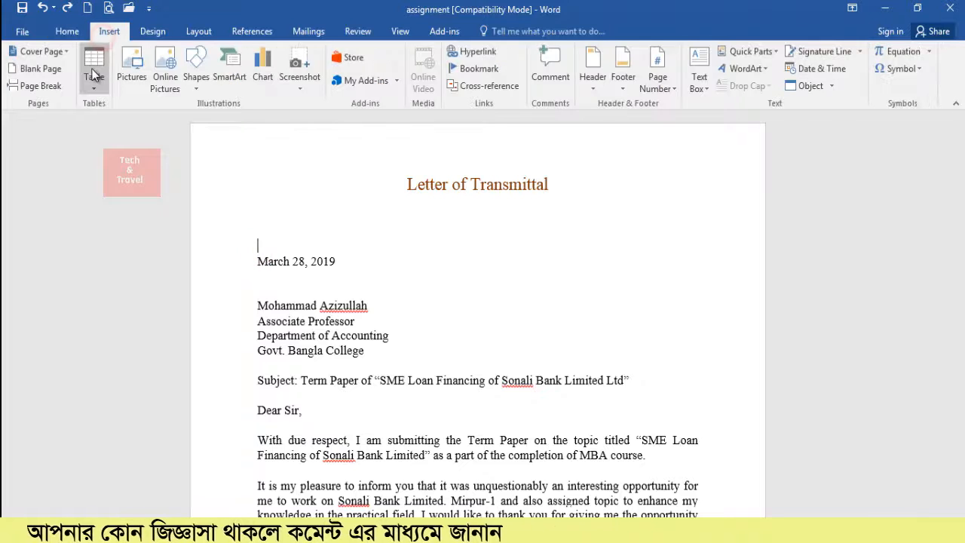
{"action": "left_click", "coordinate": [93, 68]}
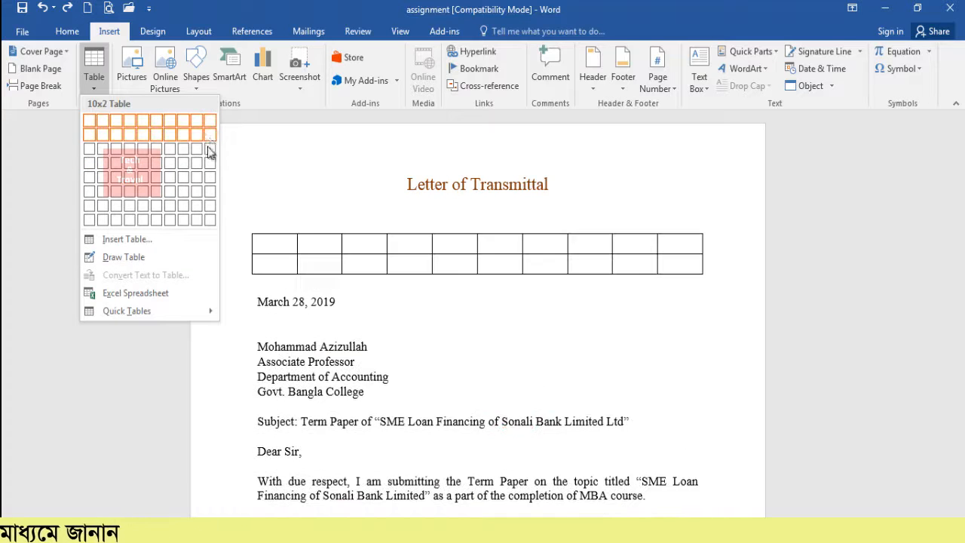
{"action": "left_click", "coordinate": [209, 140]}
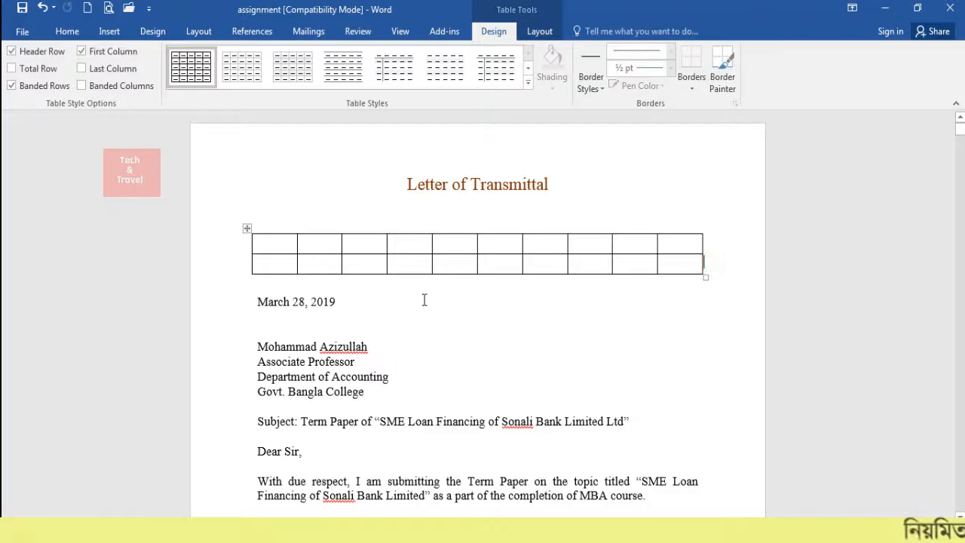
Add a third row to the table and put five blank lines between the table and the letter's date.
{"action": "key", "text": "Tab"}
{"action": "left_click", "coordinate": [582, 298]}
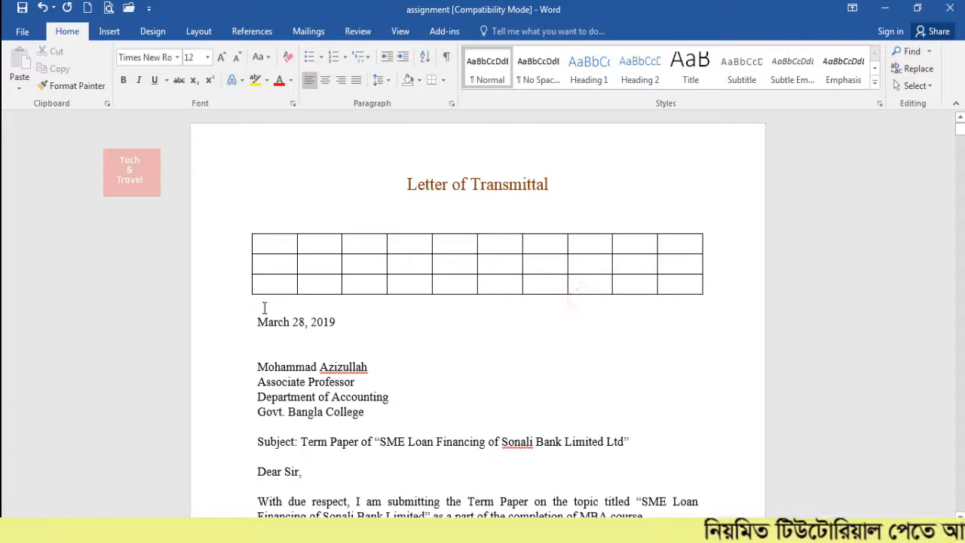
{"action": "key", "text": "Return"}
{"action": "key", "text": "Return"}
{"action": "key", "text": "Return"}
{"action": "key", "text": "Return"}
{"action": "key", "text": "Return"}
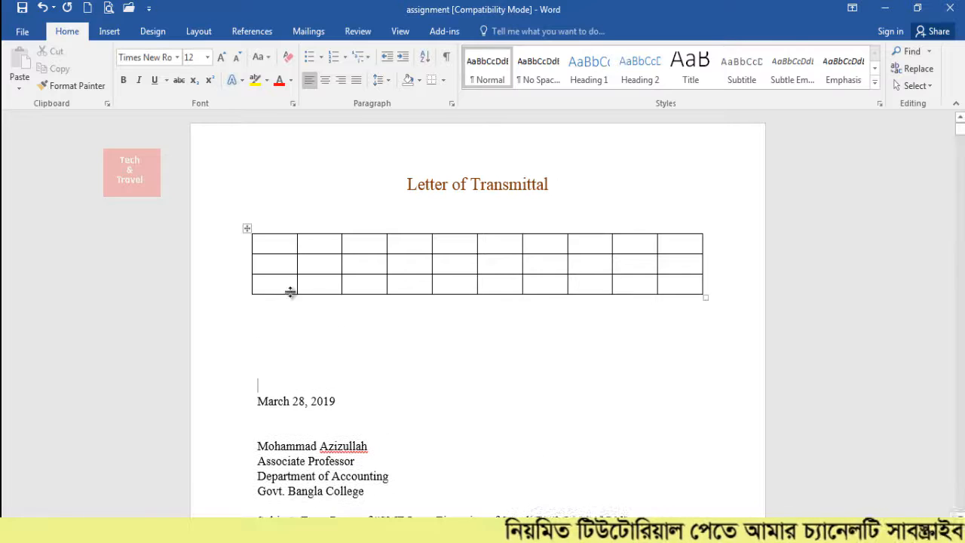
Insert a second table of 10 columns and 20 rows below the first one and look over its full length.
{"action": "left_click", "coordinate": [273, 323]}
{"action": "left_click", "coordinate": [111, 31]}
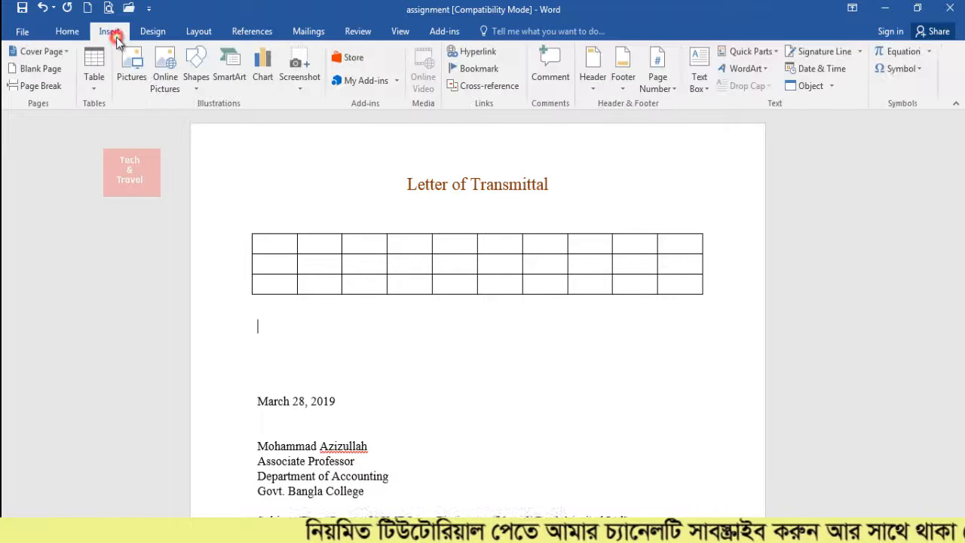
{"action": "left_click", "coordinate": [96, 81]}
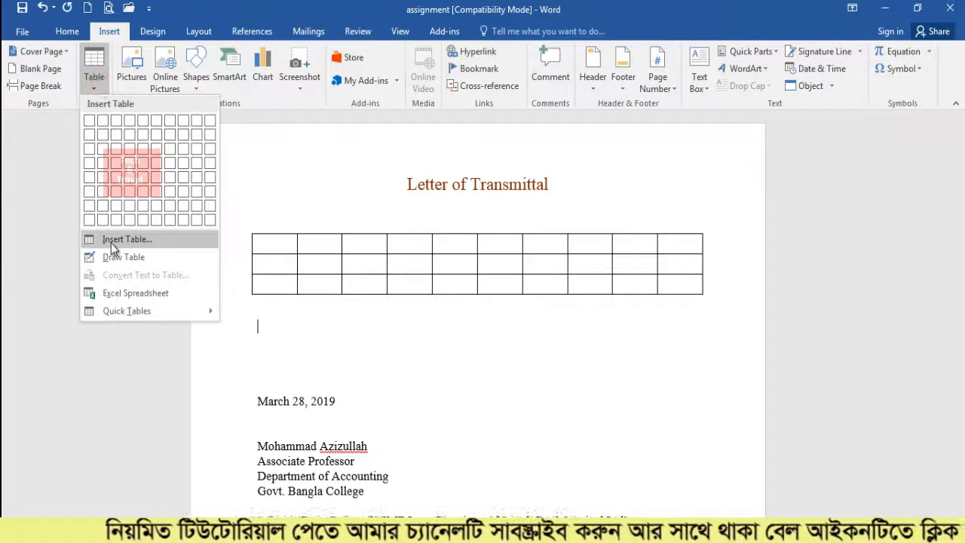
{"action": "left_click", "coordinate": [130, 240]}
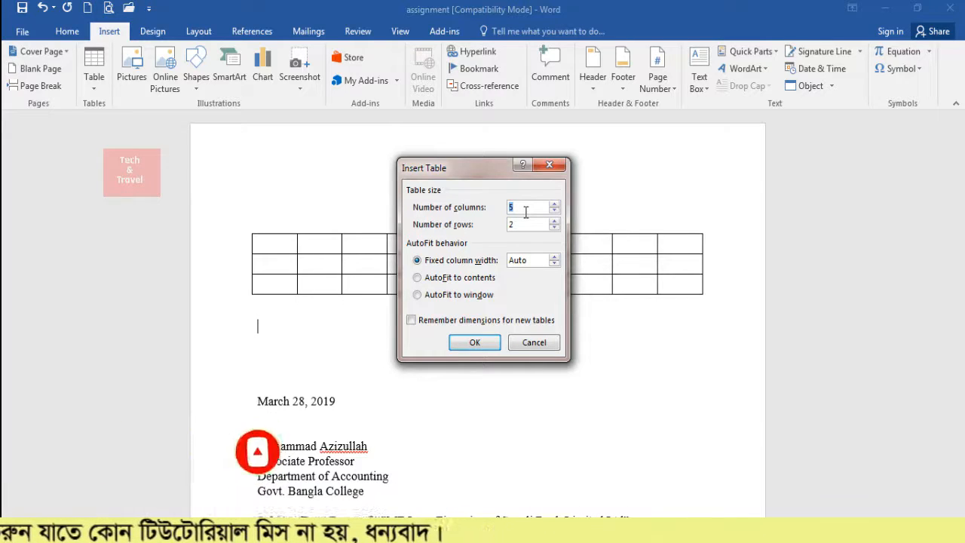
{"action": "type", "text": "10"}
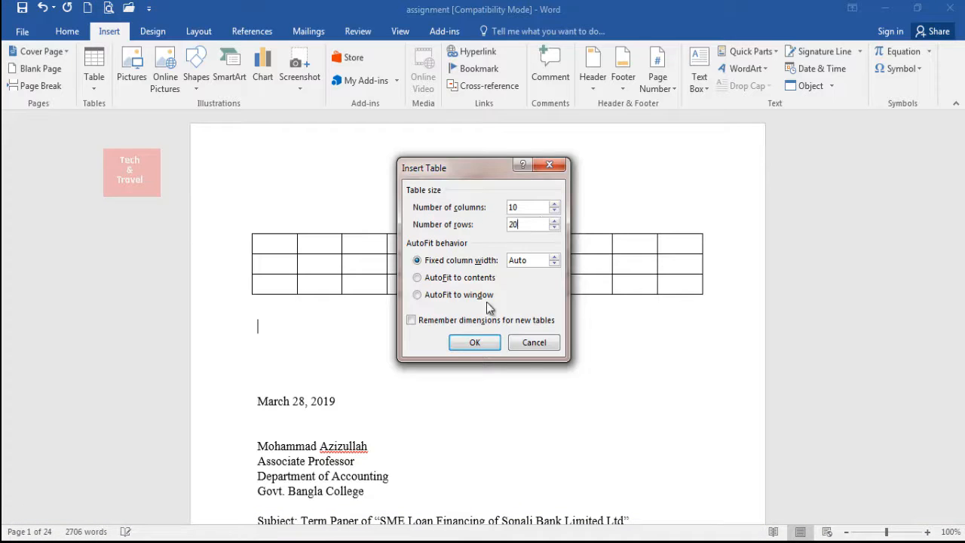
{"action": "left_click", "coordinate": [475, 342]}
{"action": "scroll", "coordinate": [494, 386], "scroll_direction": "down", "scroll_amount": 3}
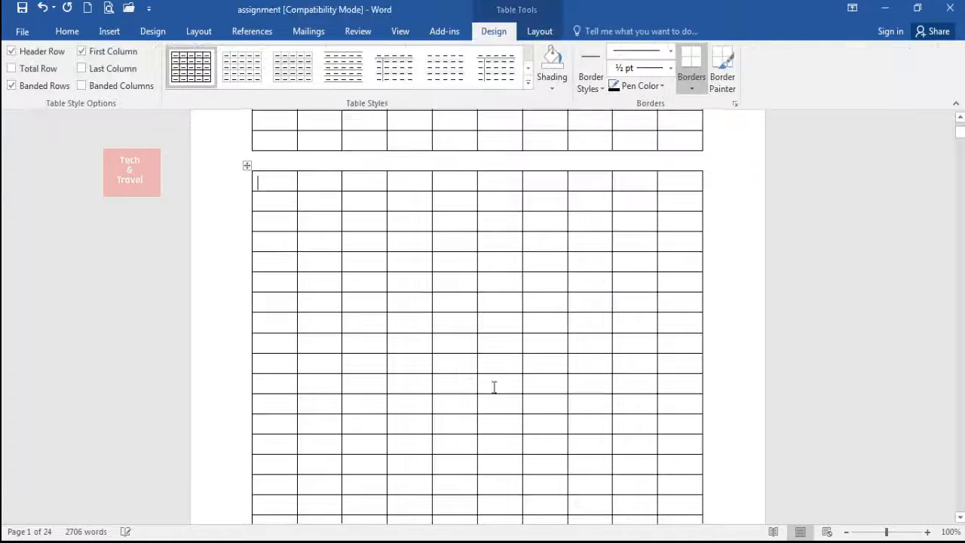
{"action": "scroll", "coordinate": [564, 347], "scroll_direction": "down", "scroll_amount": 6}
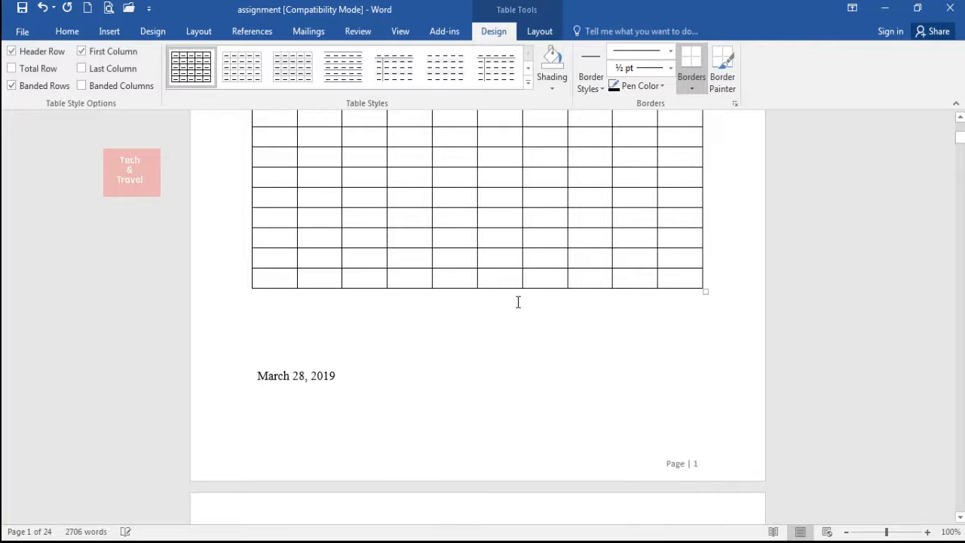
{"action": "scroll", "coordinate": [517, 301], "scroll_direction": "up", "scroll_amount": 9}
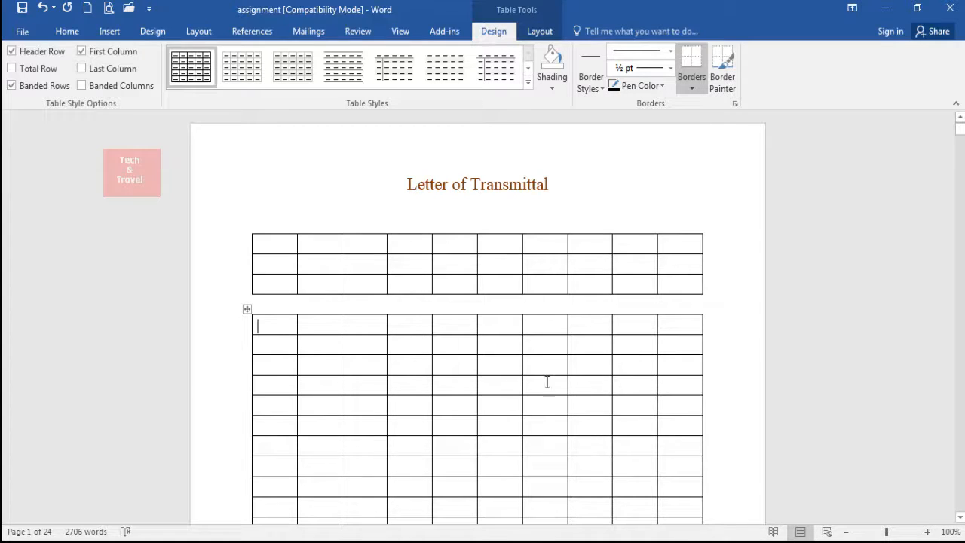
Try a green grid style on the 20-row table, and replace it with the plain style with light grey banded rows.
{"action": "left_click", "coordinate": [530, 83]}
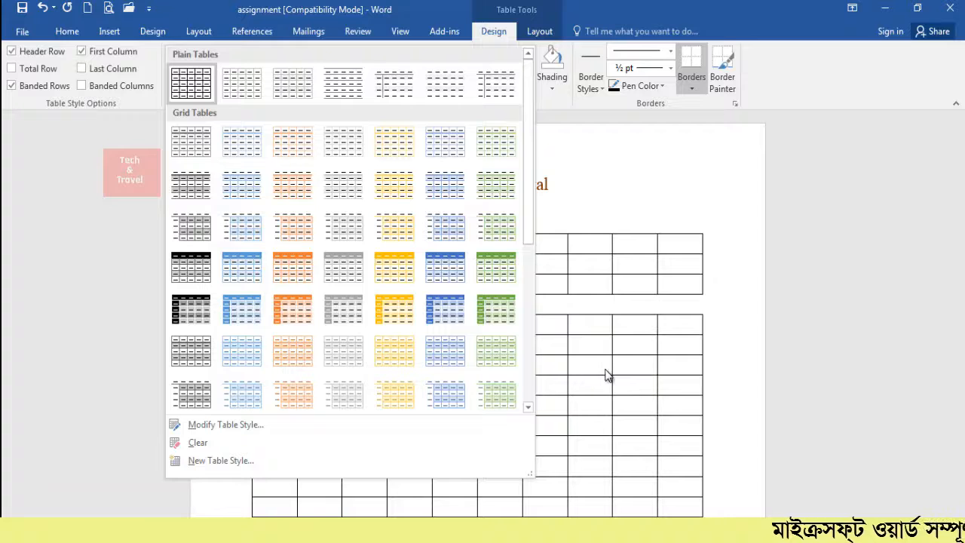
{"action": "left_click", "coordinate": [496, 307]}
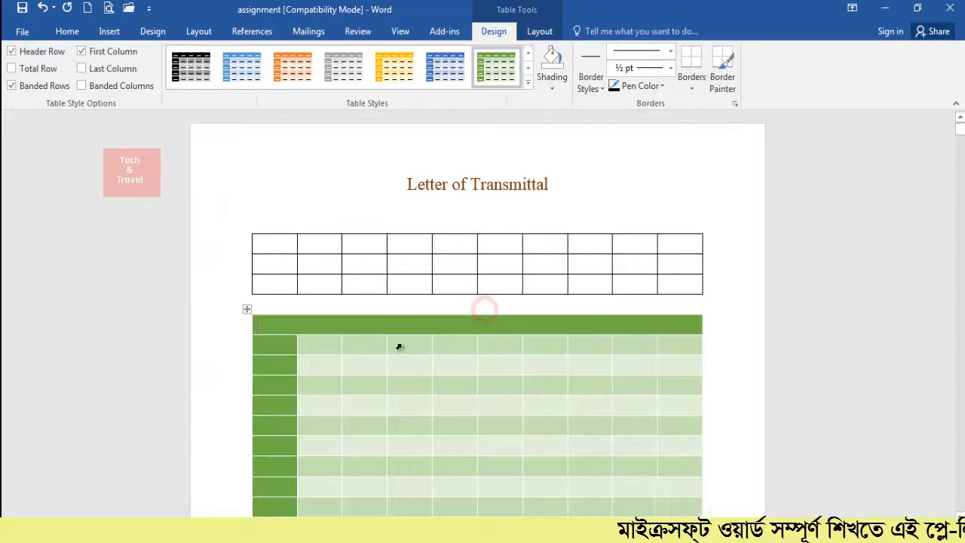
{"action": "left_click", "coordinate": [527, 80]}
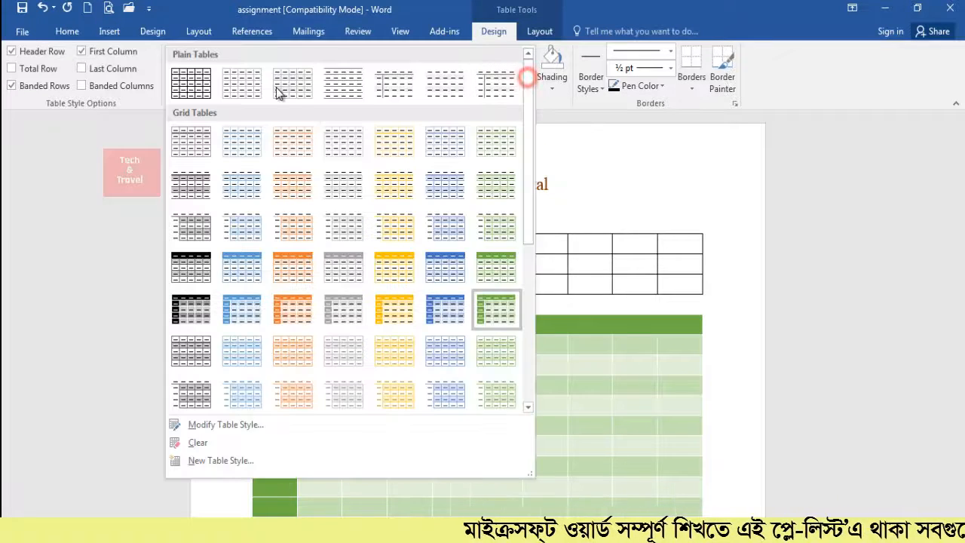
{"action": "left_click", "coordinate": [276, 87]}
{"action": "scroll", "coordinate": [521, 390], "scroll_direction": "down", "scroll_amount": 5}
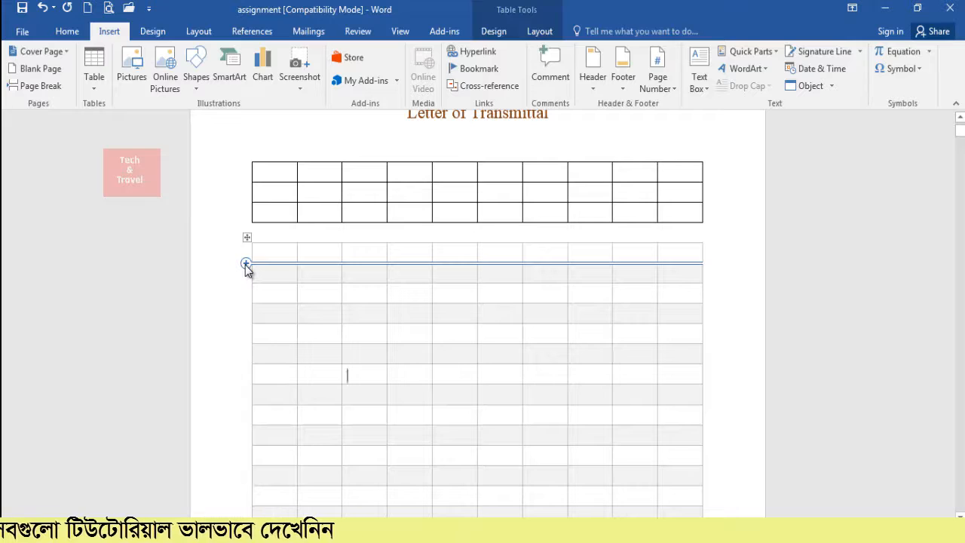
Insert a row below the first row and a column after the first column of the second table.
{"action": "left_click", "coordinate": [246, 265]}
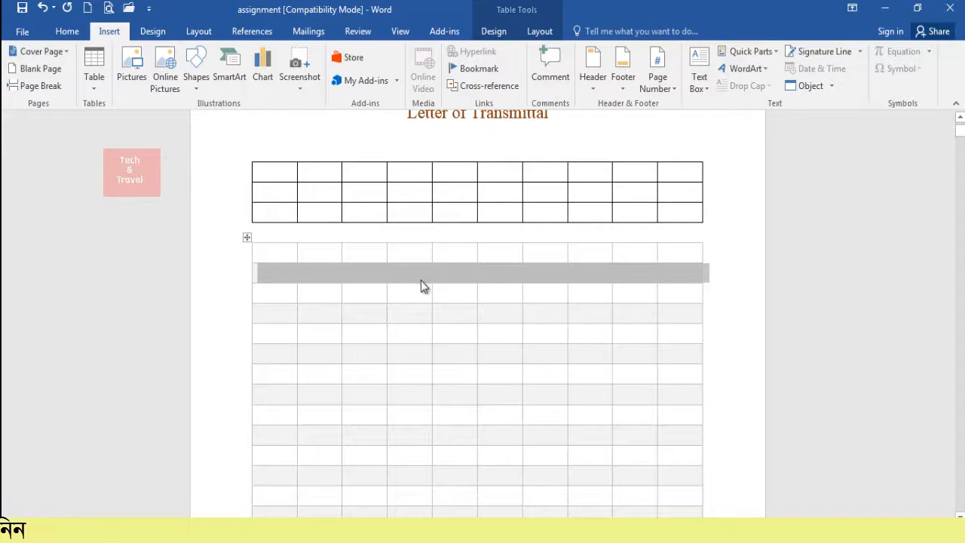
{"action": "left_click", "coordinate": [290, 271]}
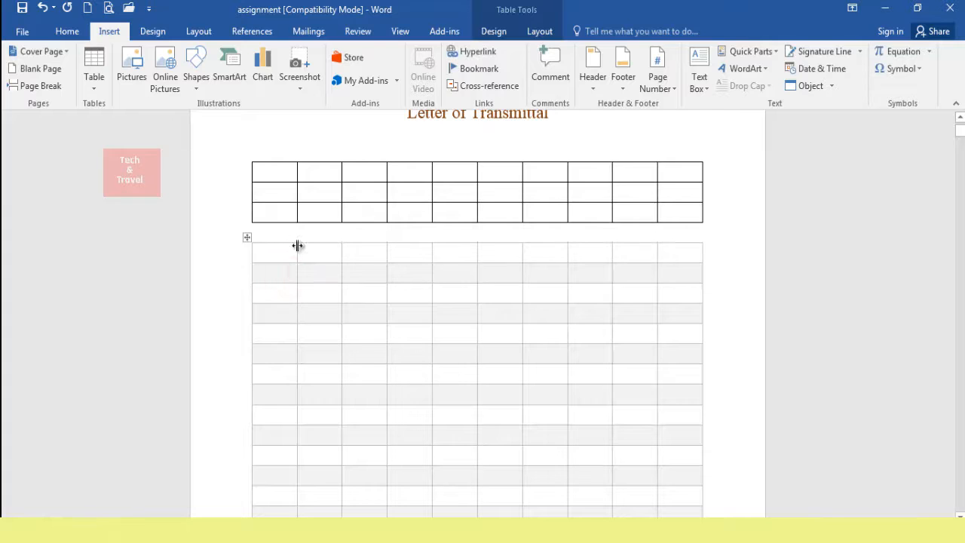
{"action": "left_click", "coordinate": [298, 240]}
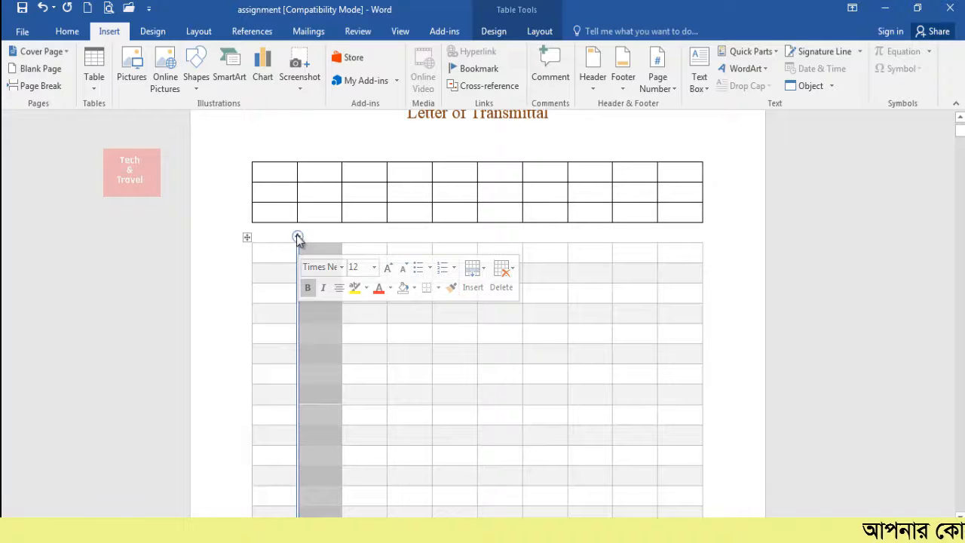
{"action": "left_click", "coordinate": [298, 236]}
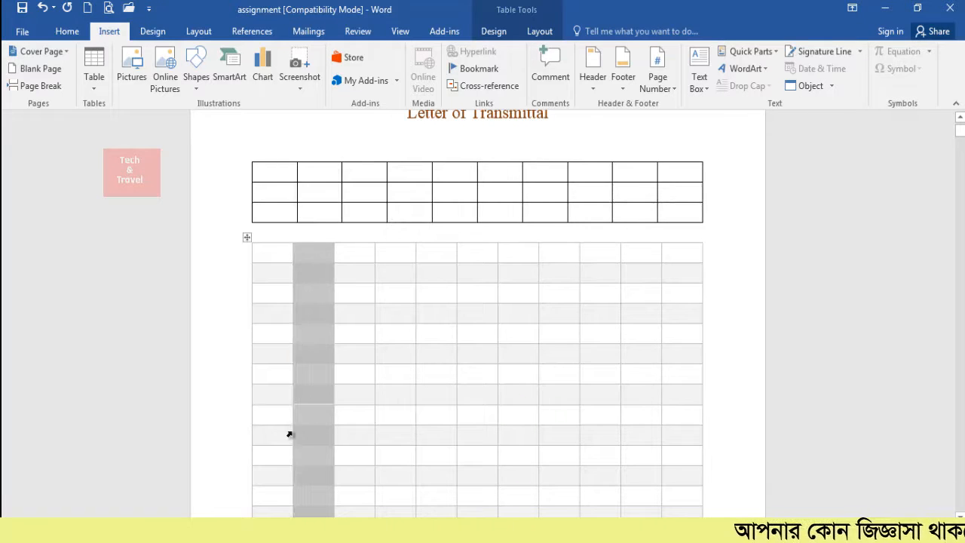
{"action": "left_click", "coordinate": [308, 324]}
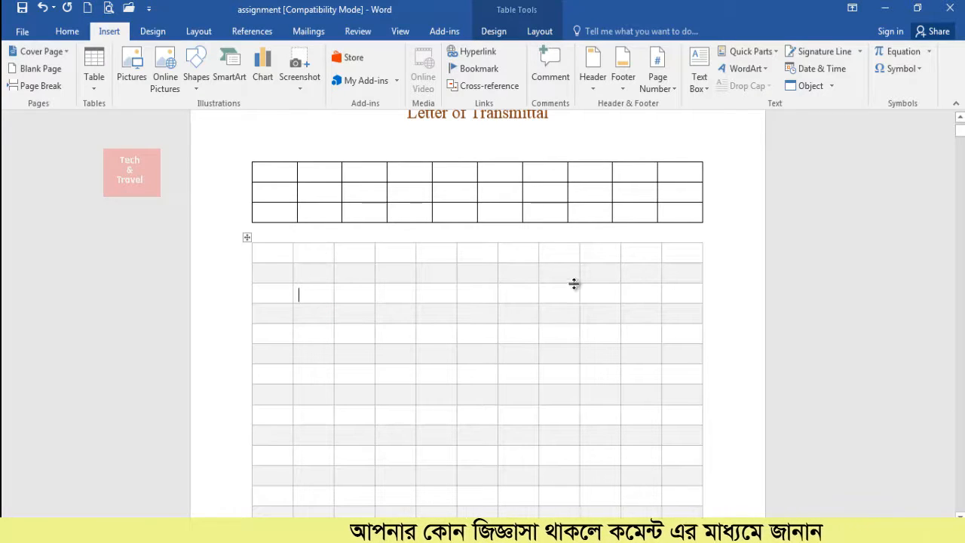
Append four rows to the end of the first table by advancing past its last cell.
{"action": "left_click", "coordinate": [681, 214]}
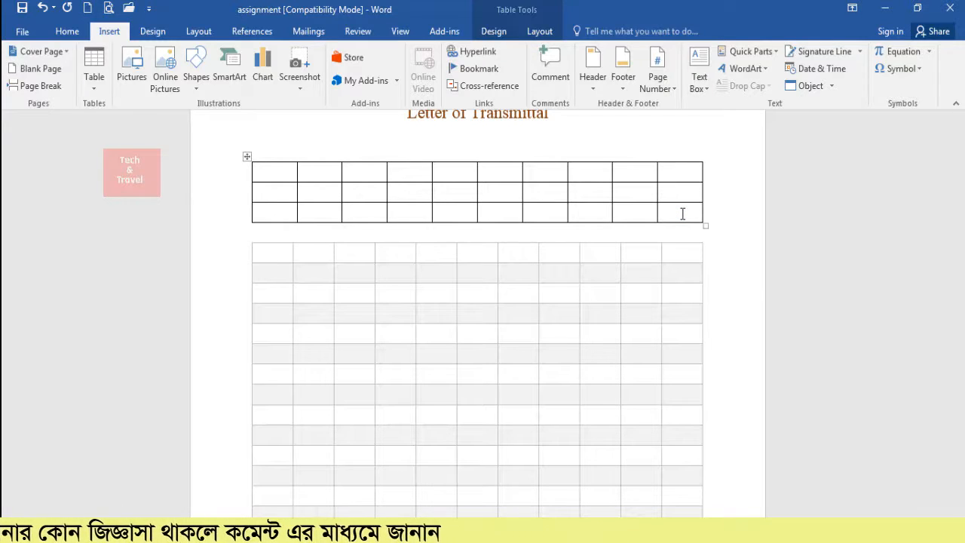
{"action": "key", "text": "Tab"}
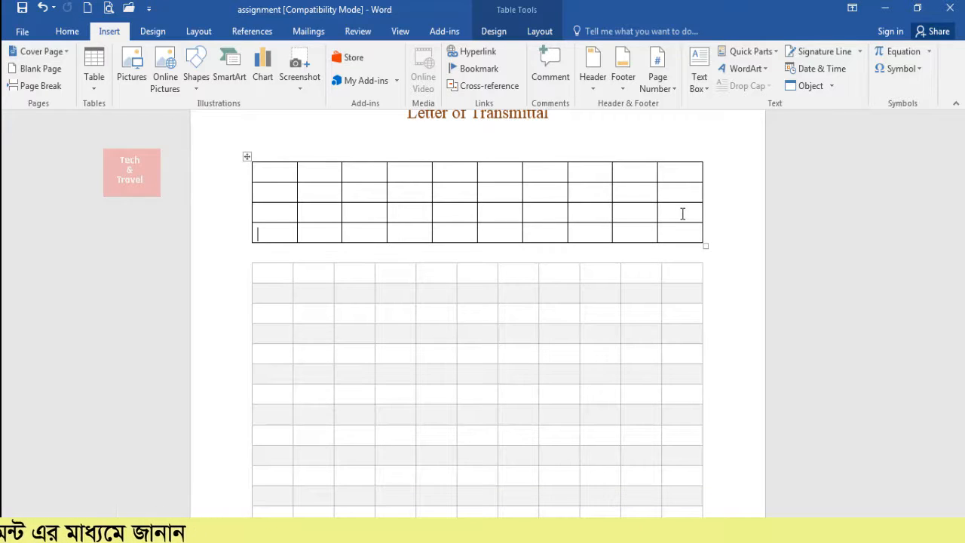
{"action": "key", "text": "Tab"}
{"action": "key", "text": "Tab"}
{"action": "key", "text": "Tab"}
{"action": "key", "text": "Tab"}
{"action": "key", "text": "Tab"}
{"action": "key", "text": "Tab"}
{"action": "key", "text": "Tab"}
{"action": "key", "text": "Tab"}
{"action": "key", "text": "Tab"}
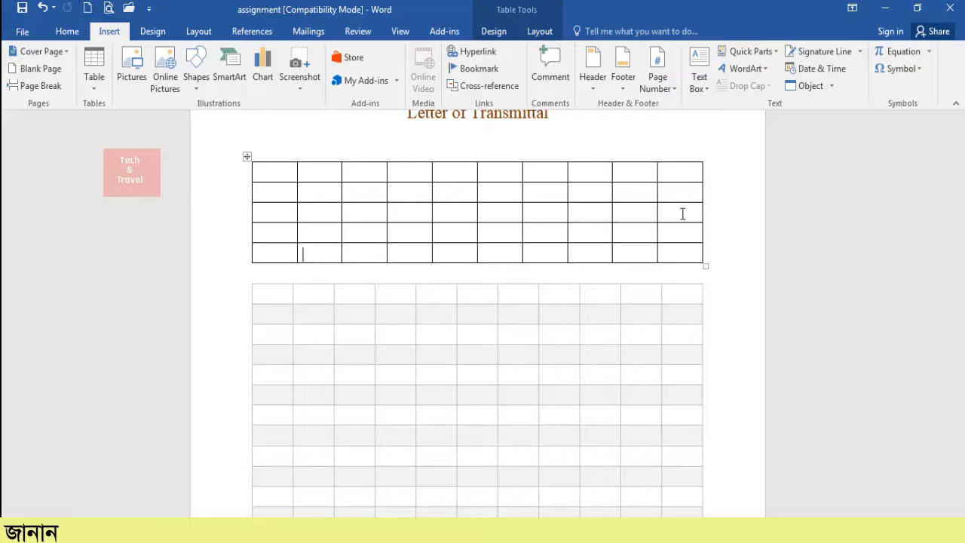
{"action": "key", "text": "Tab"}
{"action": "key", "text": "Tab"}
{"action": "key", "text": "Tab"}
{"action": "key", "text": "Tab"}
{"action": "key", "text": "Tab"}
{"action": "key", "text": "Tab"}
{"action": "key", "text": "Tab"}
{"action": "key", "text": "Tab"}
{"action": "key", "text": "Tab"}
{"action": "key", "text": "Tab"}
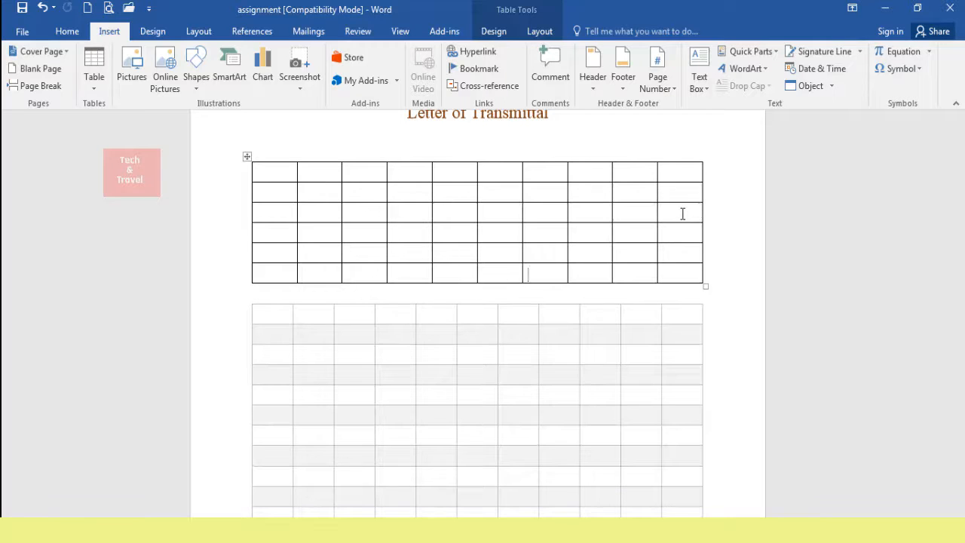
{"action": "key", "text": "Tab"}
{"action": "key", "text": "Tab"}
Draw a full-width, undivided row beneath the first table's last row with Draw Table, and end drawing mode.
{"action": "left_click", "coordinate": [120, 263]}
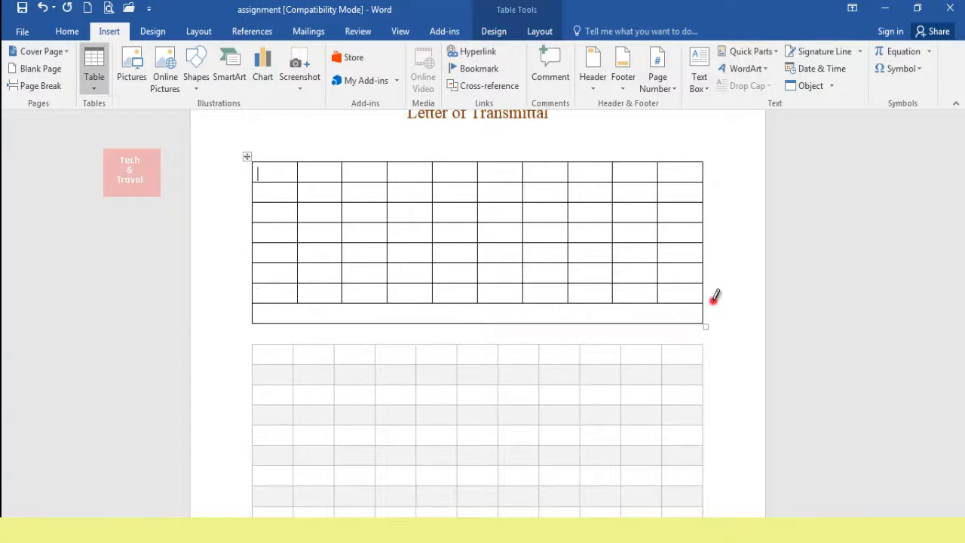
{"action": "left_click", "coordinate": [713, 299]}
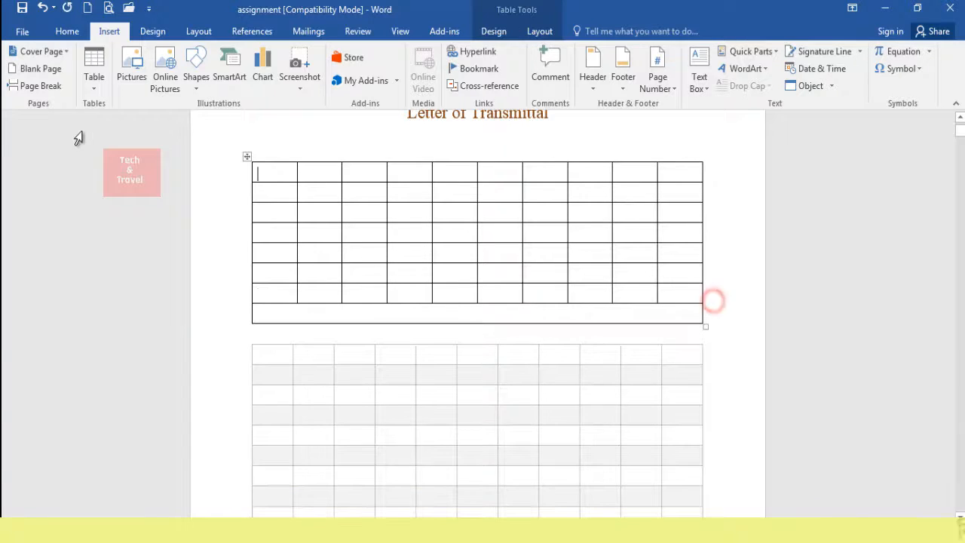
{"action": "left_click", "coordinate": [97, 88]}
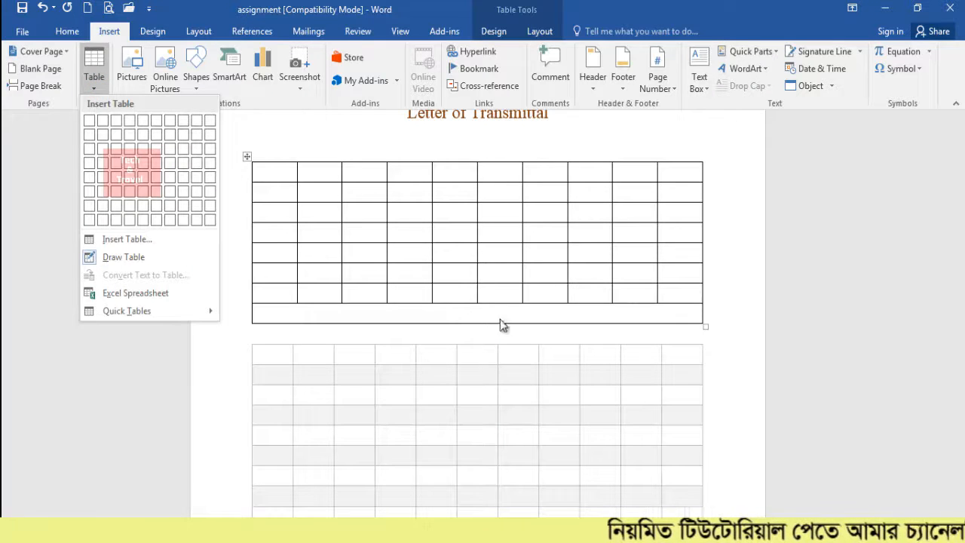
{"action": "left_click", "coordinate": [91, 262]}
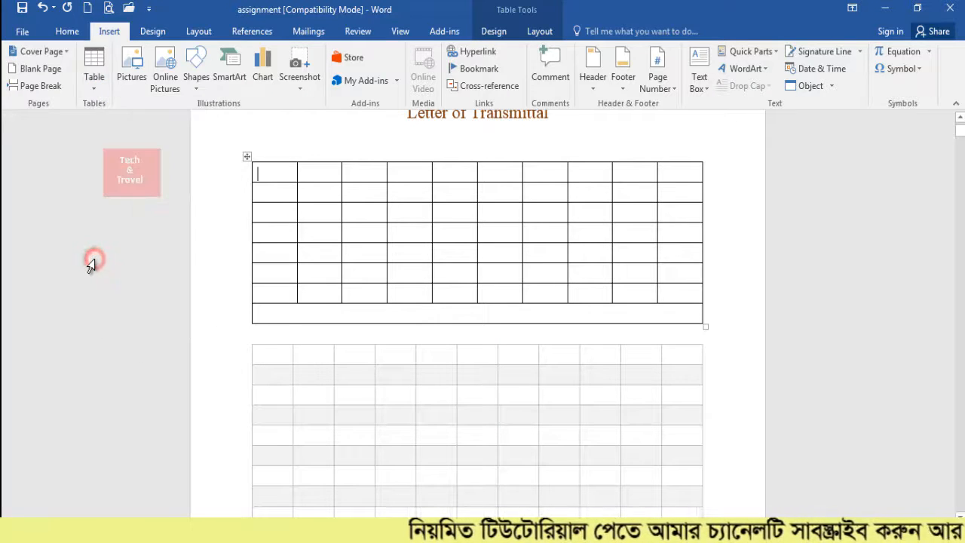
Draw a horizontal divider through the full-width bottom row and two vertical dividers continuing the first and second column edges.
{"action": "left_click", "coordinate": [94, 79]}
{"action": "left_click", "coordinate": [103, 260]}
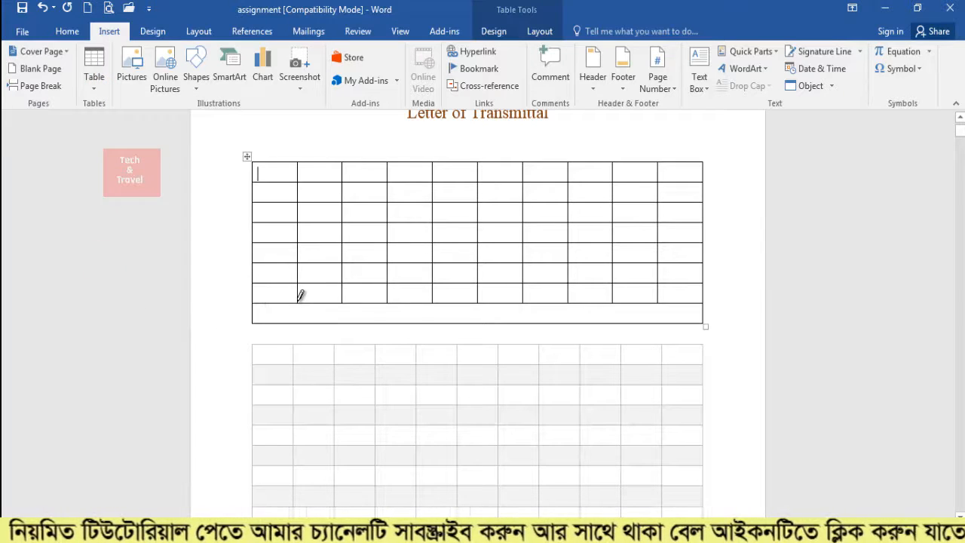
{"action": "left_click_drag", "start_coordinate": [248, 312], "coordinate": [409, 303]}
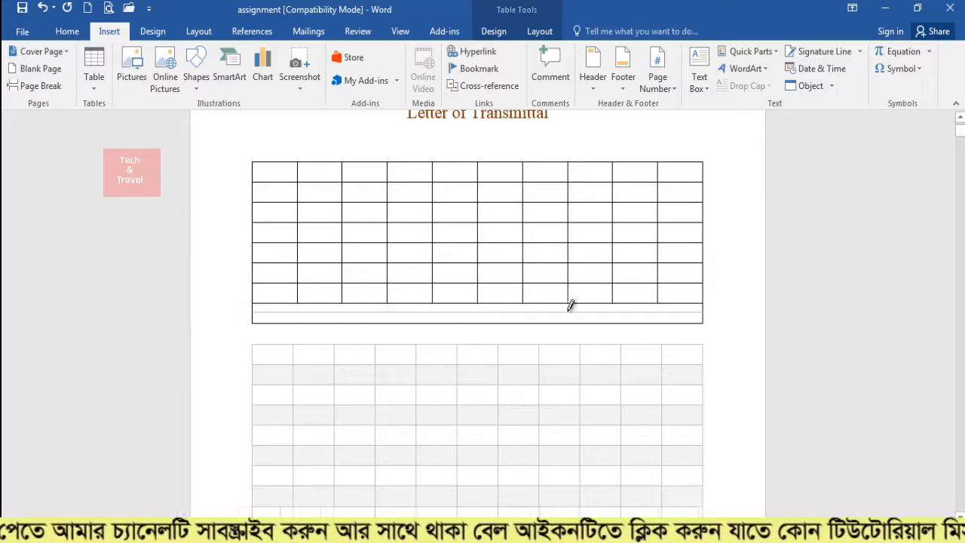
{"action": "left_click_drag", "start_coordinate": [571, 304], "coordinate": [699, 313]}
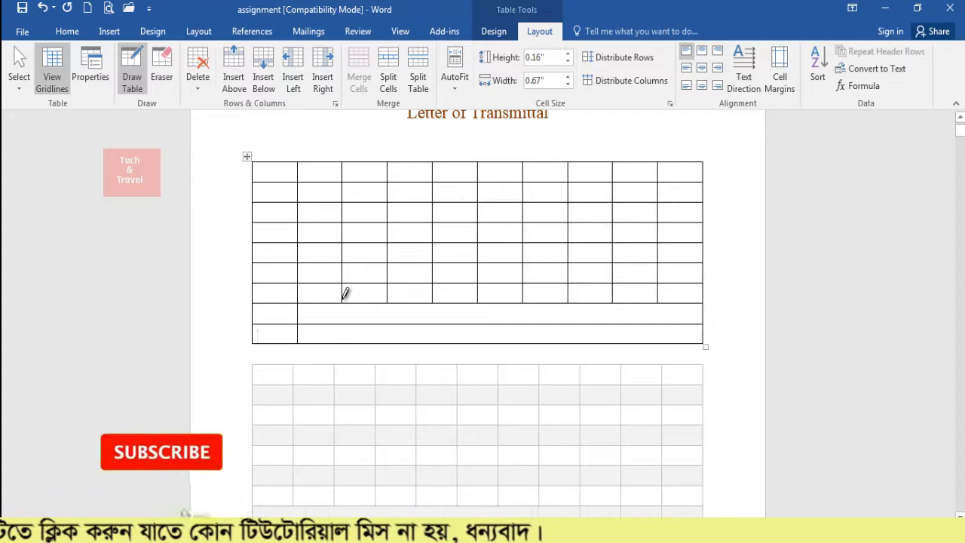
{"action": "left_click_drag", "start_coordinate": [342, 332], "coordinate": [342, 339]}
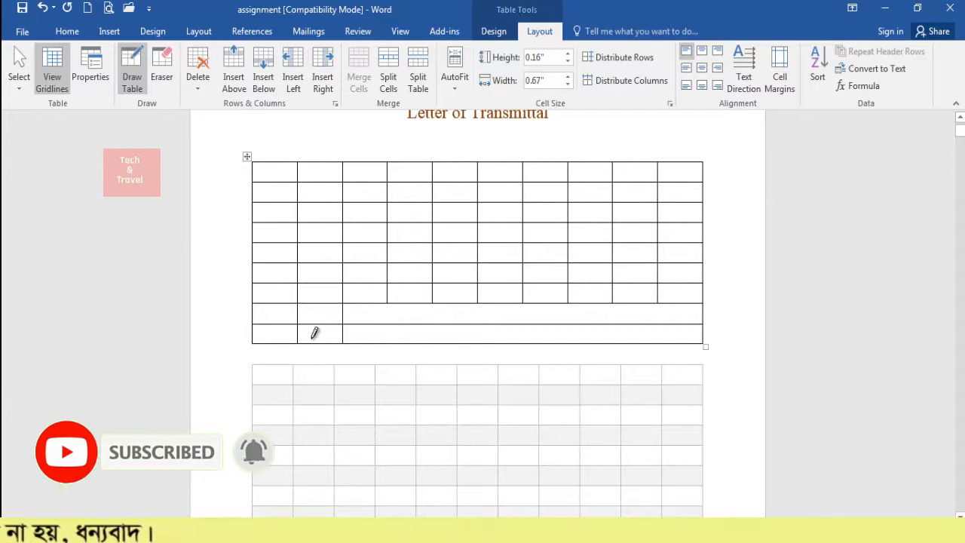
Erase the drawn dividers in the first table's bottom row, its top border and the divider between the fifth and sixth cells above.
{"action": "left_click", "coordinate": [167, 66]}
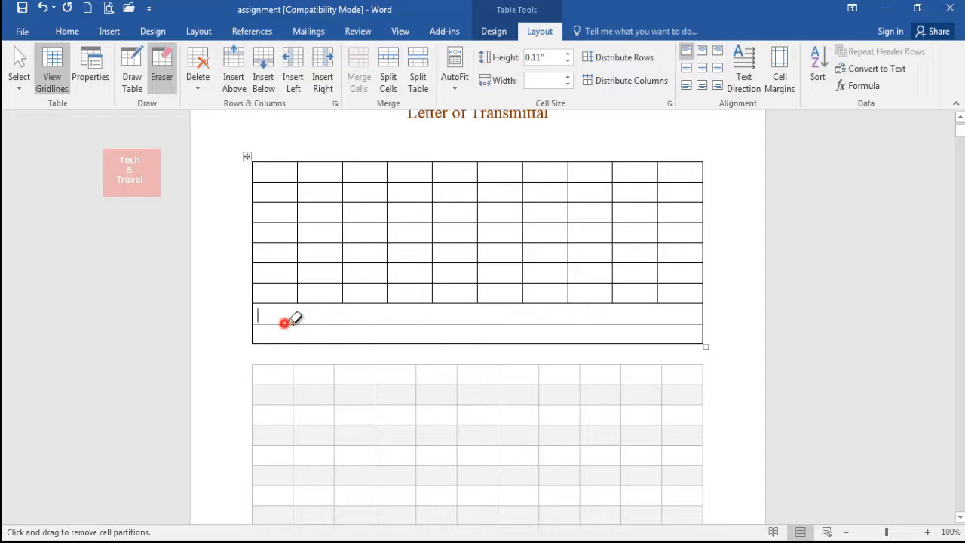
{"action": "mouse_move", "coordinate": [285, 322]}
{"action": "left_mouse_down"}
{"action": "mouse_move", "coordinate": [394, 323]}
{"action": "mouse_move", "coordinate": [569, 348]}
{"action": "left_mouse_up"}
{"action": "left_click_drag", "start_coordinate": [458, 300], "coordinate": [516, 329]}
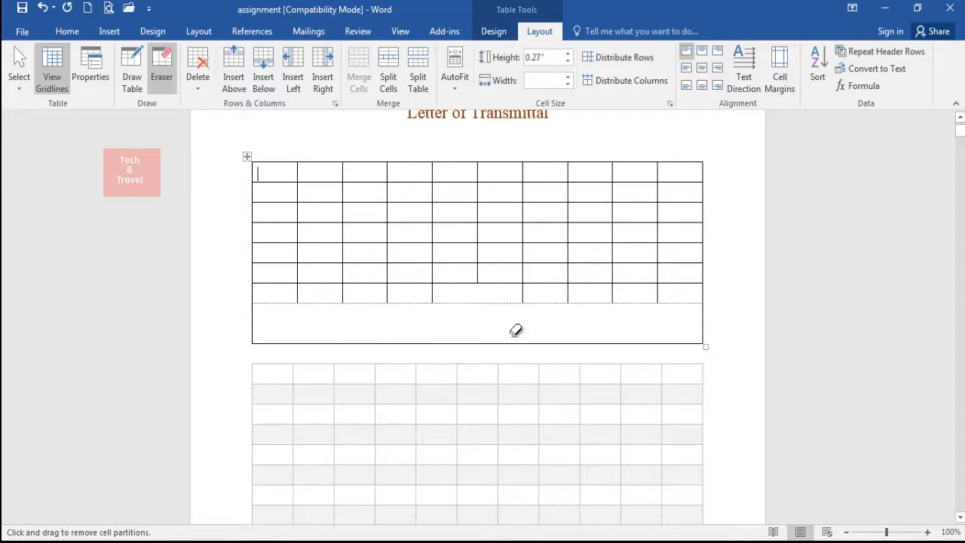
Resize the first table from its lower corner to make it slightly shorter.
{"action": "left_click", "coordinate": [110, 31]}
{"action": "left_click", "coordinate": [89, 88]}
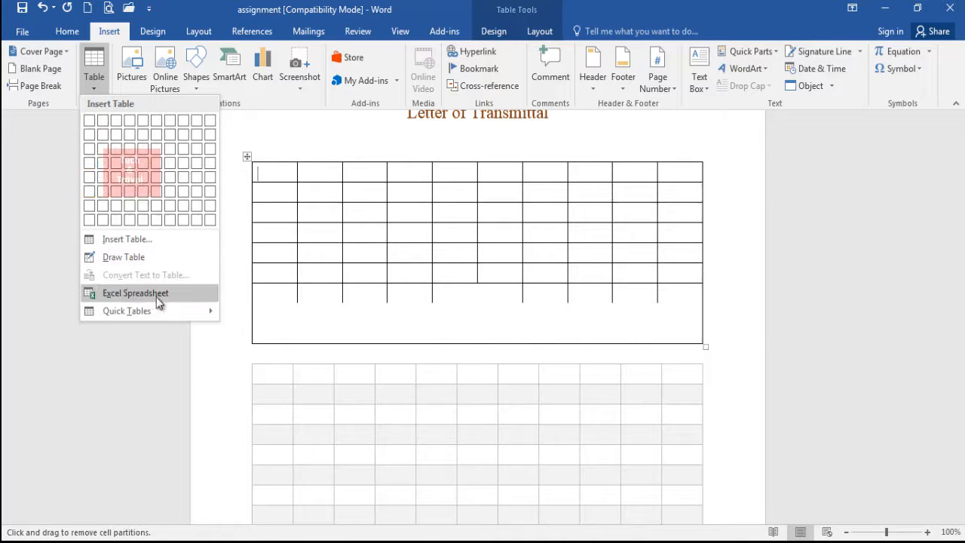
{"action": "left_click", "coordinate": [692, 367]}
{"action": "left_click_drag", "start_coordinate": [701, 345], "coordinate": [700, 286]}
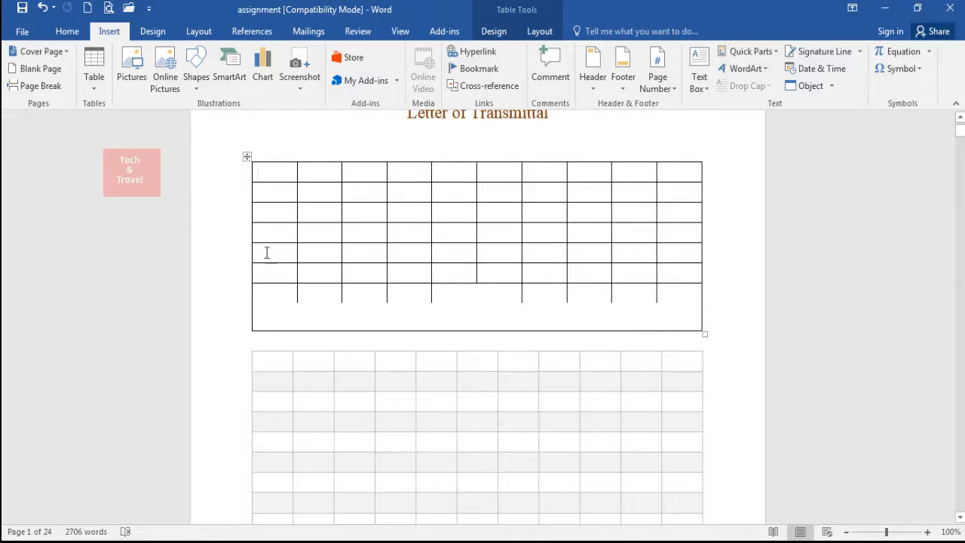
Embed an Excel spreadsheet in the first cell of the first table and select several of its cells, ending with B7.
{"action": "left_click", "coordinate": [92, 83]}
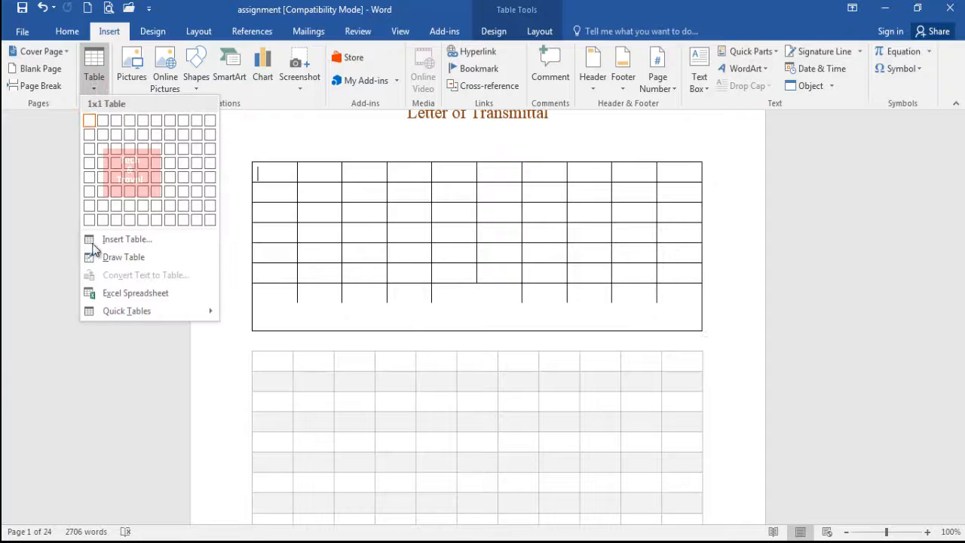
{"action": "left_click", "coordinate": [98, 292]}
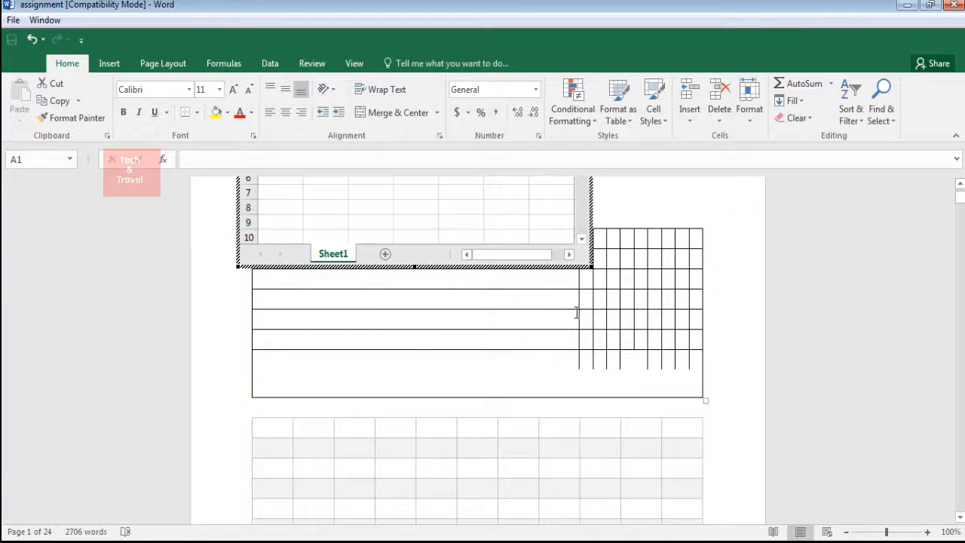
{"action": "left_click", "coordinate": [495, 221]}
{"action": "left_click", "coordinate": [331, 206]}
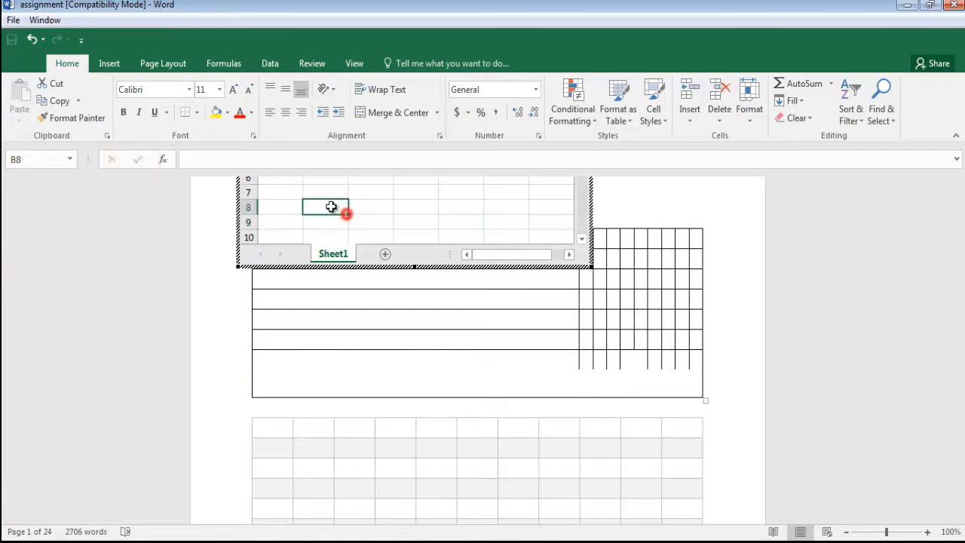
{"action": "left_click", "coordinate": [450, 208]}
{"action": "left_click", "coordinate": [520, 208]}
{"action": "left_click", "coordinate": [390, 193]}
{"action": "left_click", "coordinate": [345, 194]}
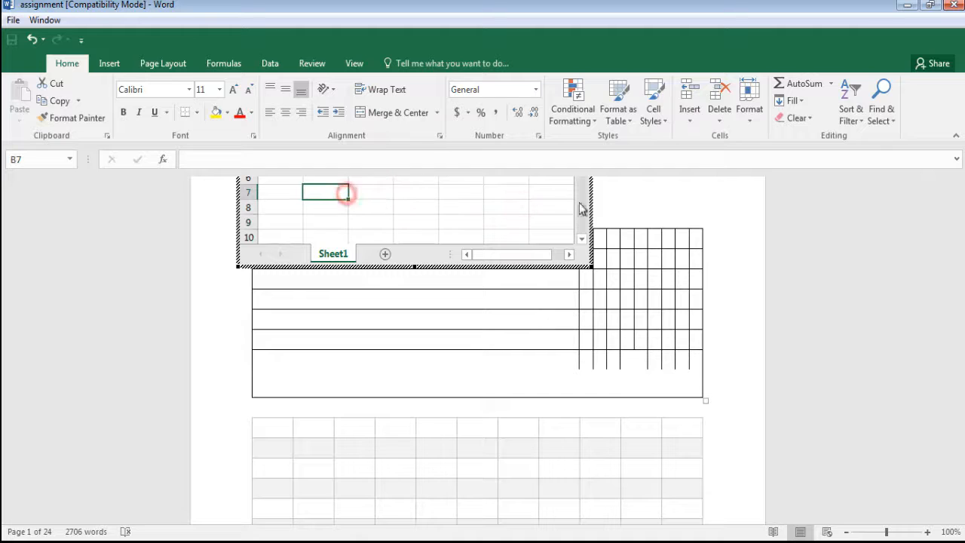